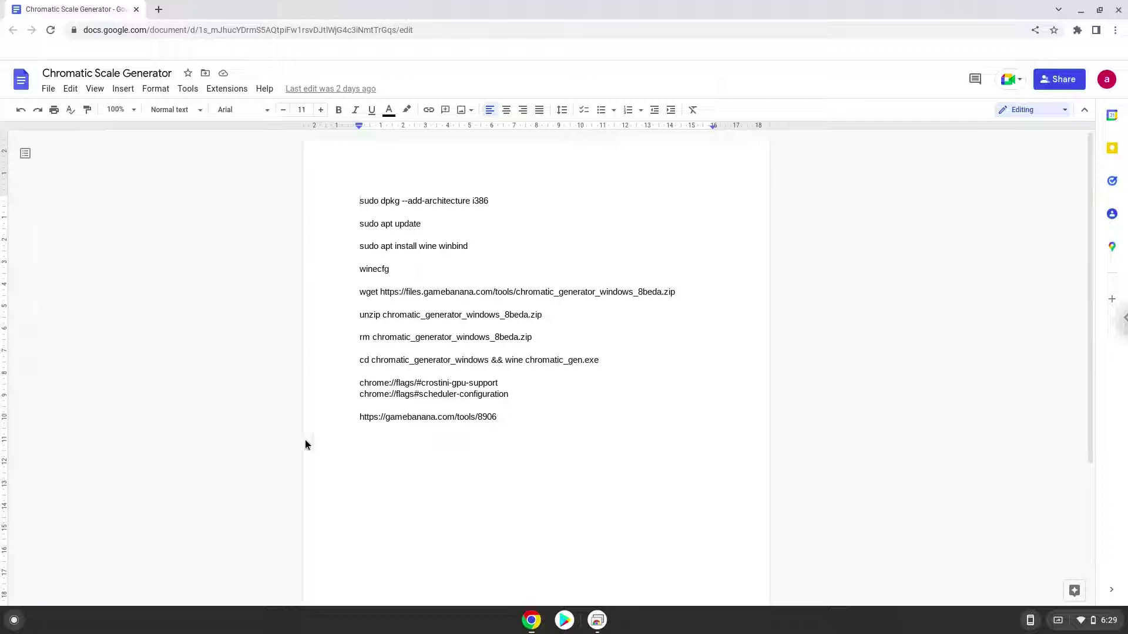
# Copy the chrome://flags/#crostini-gpu-support address line from the Docs notes
pyautogui.tripleClick(398, 383)
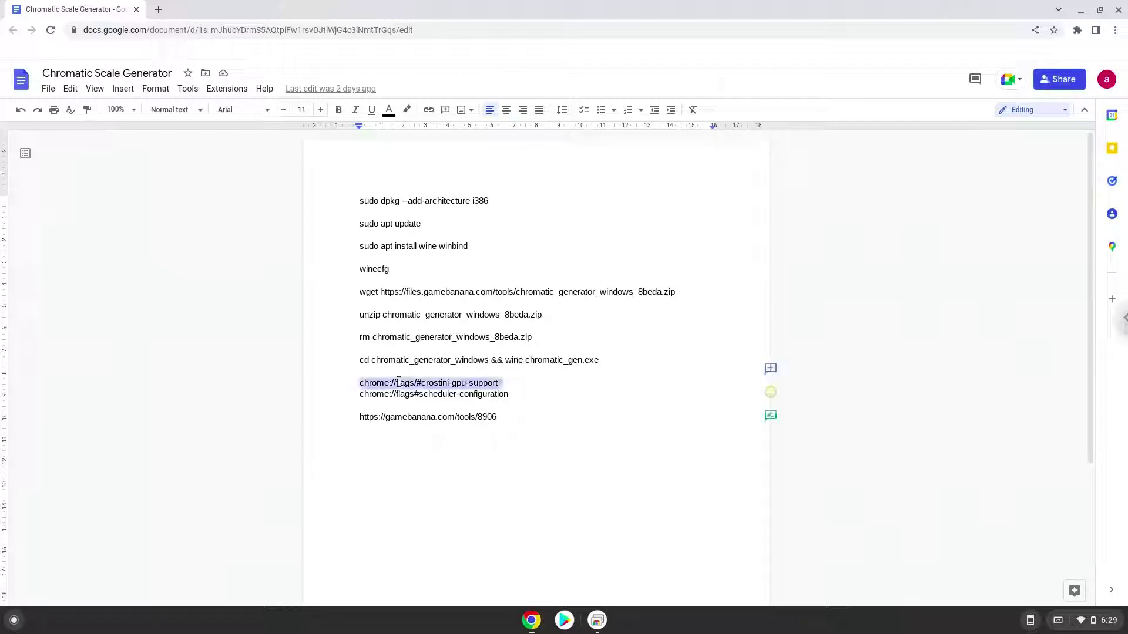
pyautogui.rightClick(398, 383)
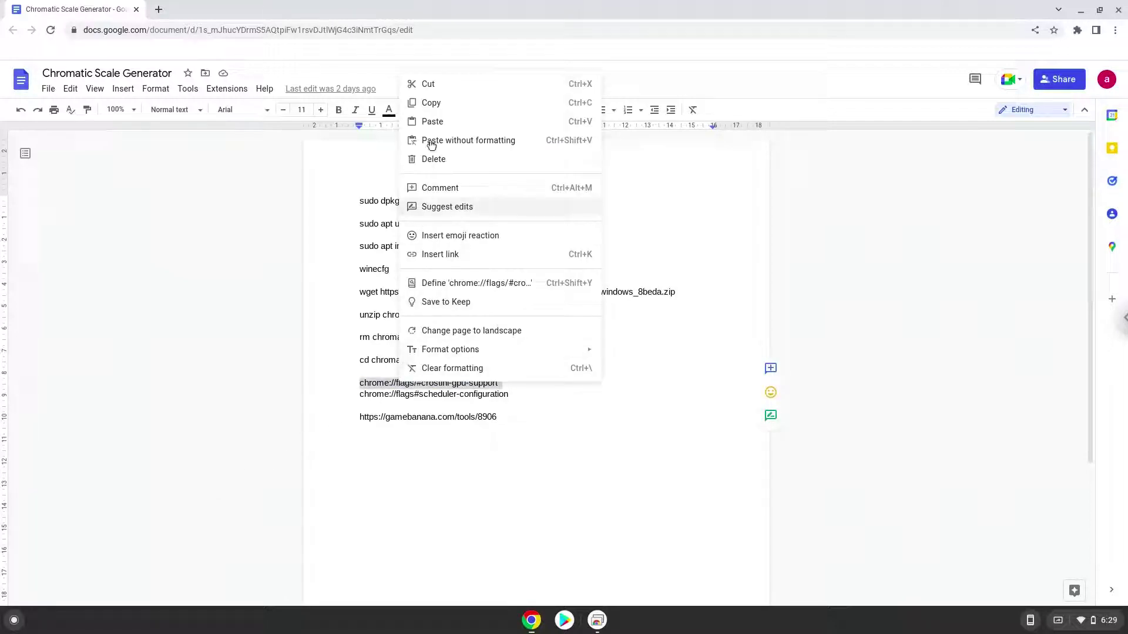
pyautogui.click(431, 102)
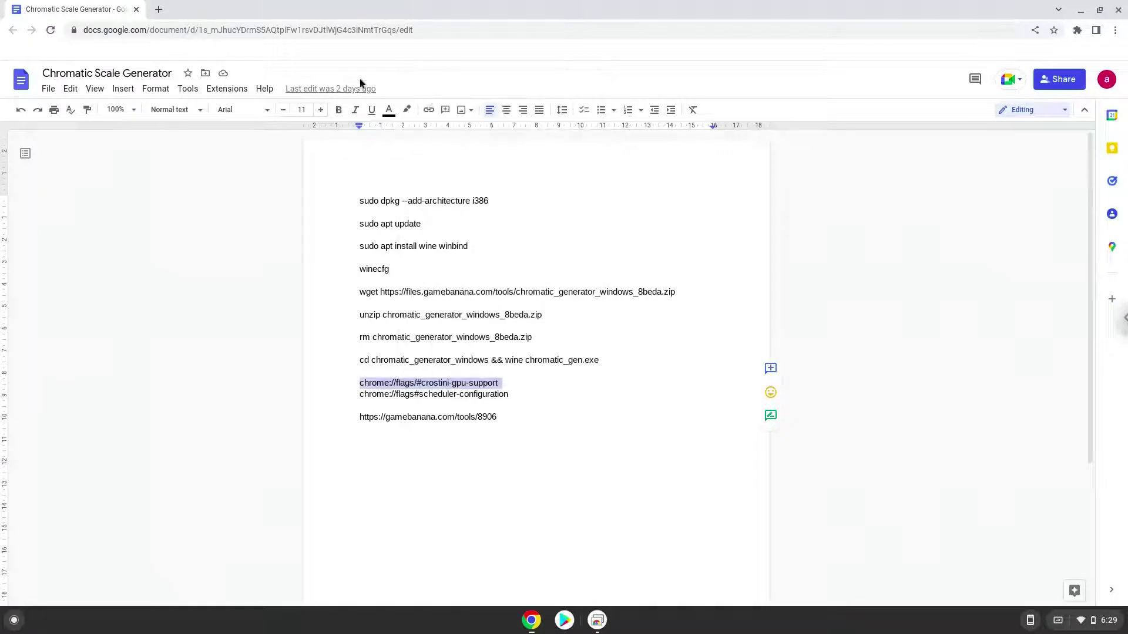
# Open the copied flag address in a new tab, enable Crostini GPU Support, then return to the notes
pyautogui.click(158, 9)
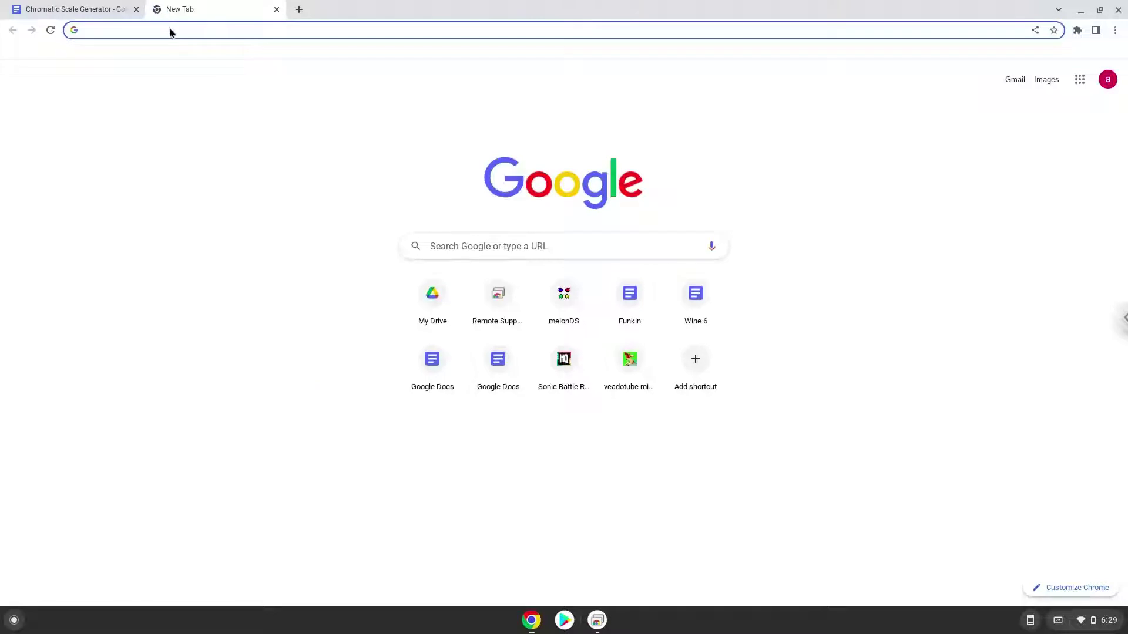
pyautogui.rightClick(169, 30)
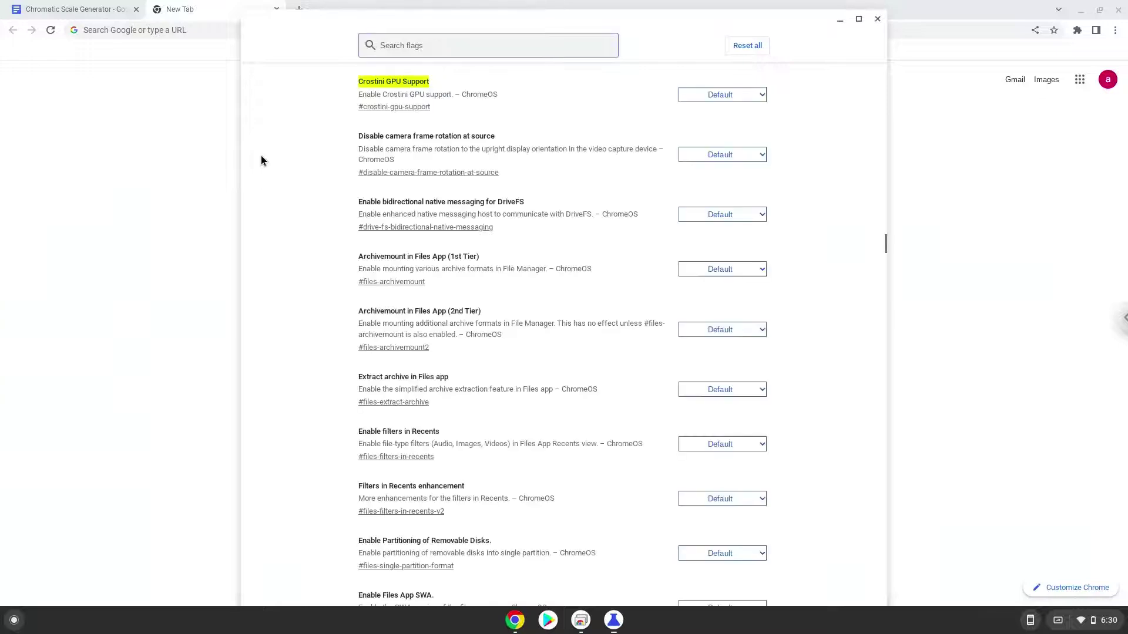
pyautogui.click(694, 101)
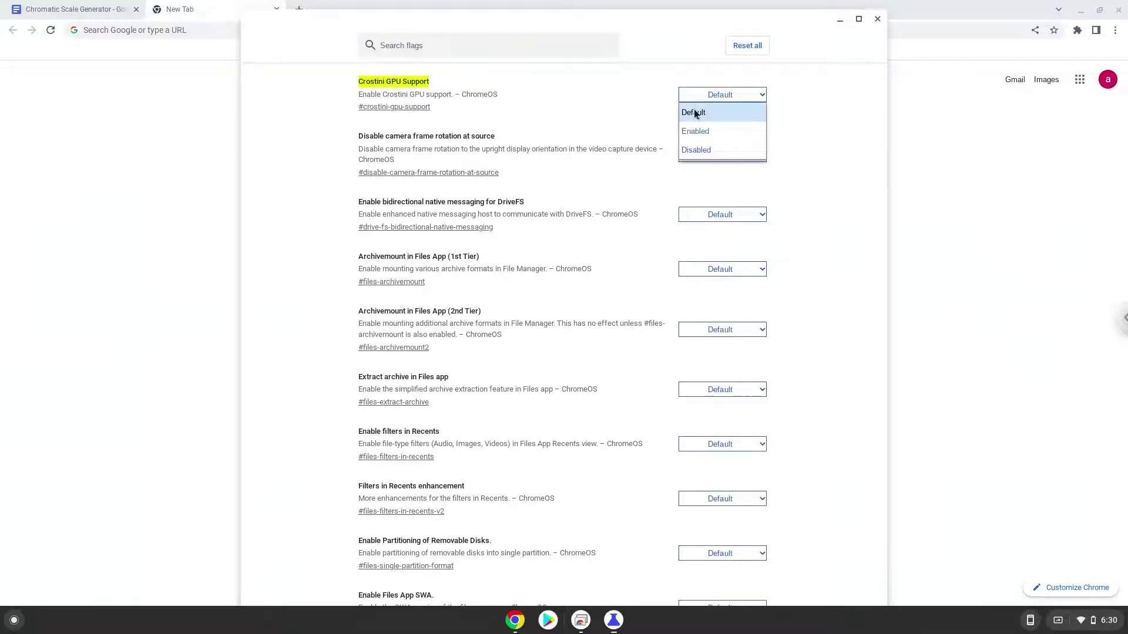
pyautogui.click(695, 132)
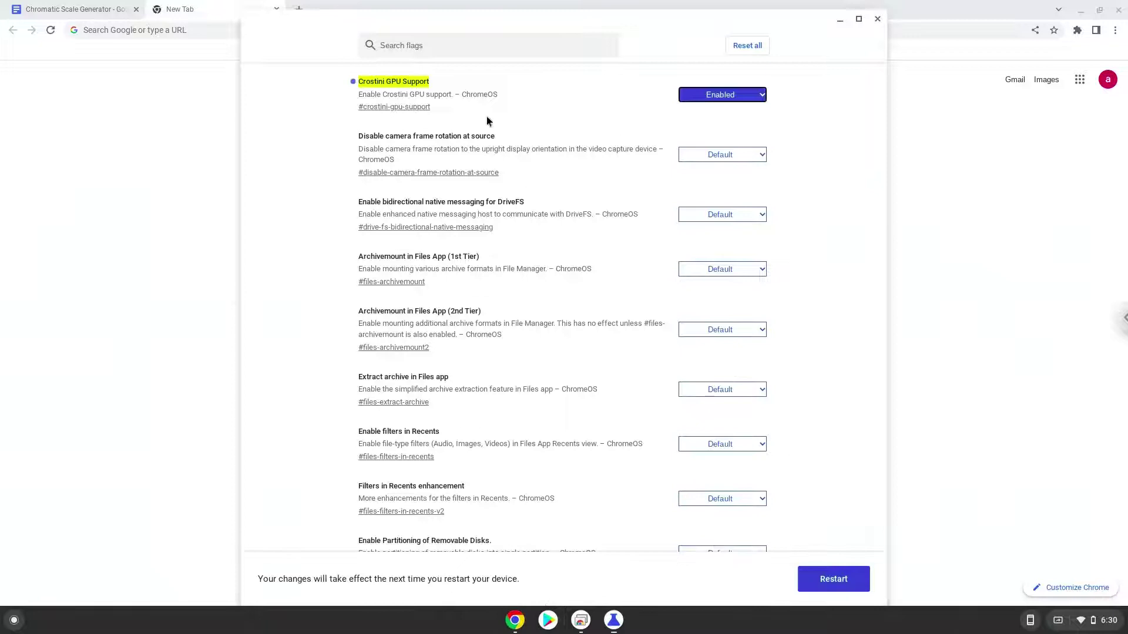
pyautogui.click(66, 9)
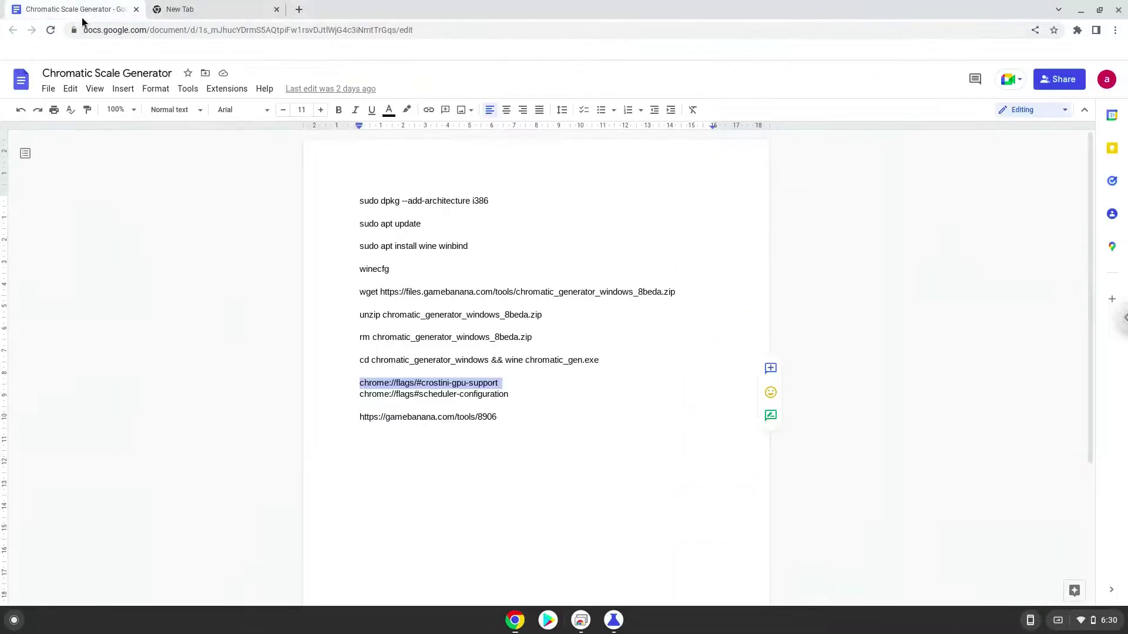
# Copy the scheduler-configuration flag address from the Docs notes
pyautogui.tripleClick(408, 397)
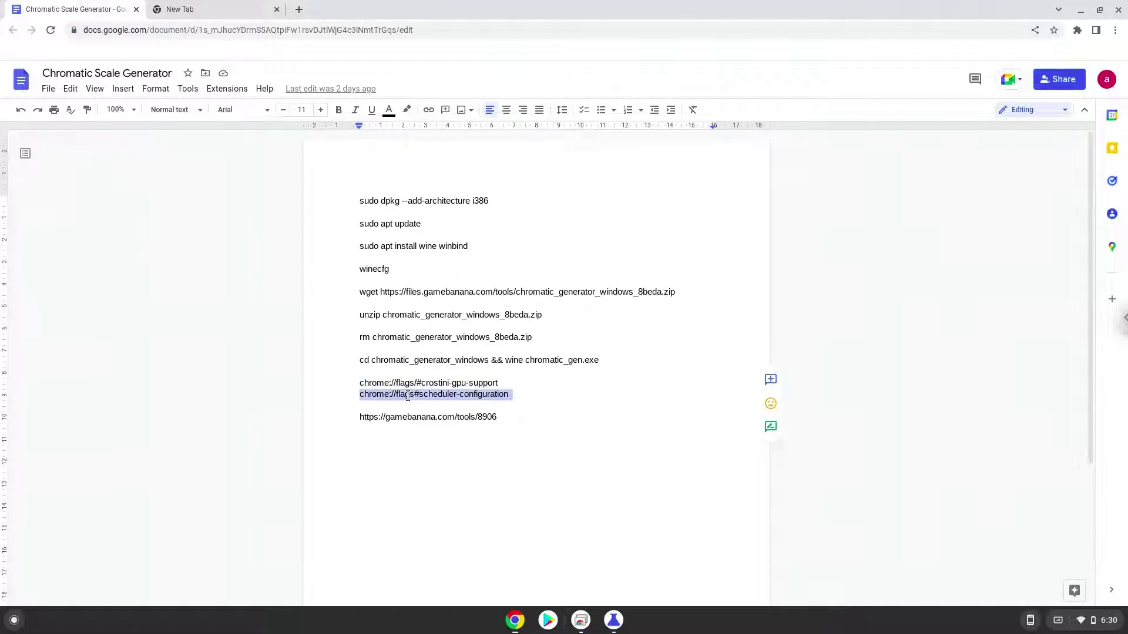
pyautogui.rightClick(407, 398)
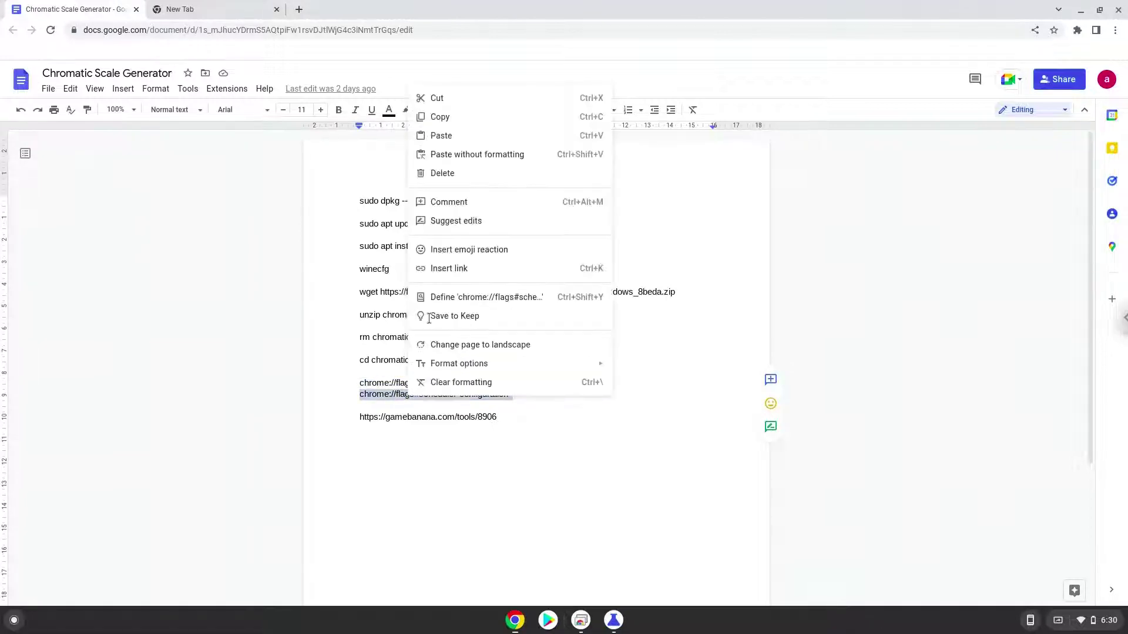
pyautogui.click(475, 118)
# Open that flag page in the new tab and set Scheduler Configuration to enable Hyper-Threading
pyautogui.click(201, 9)
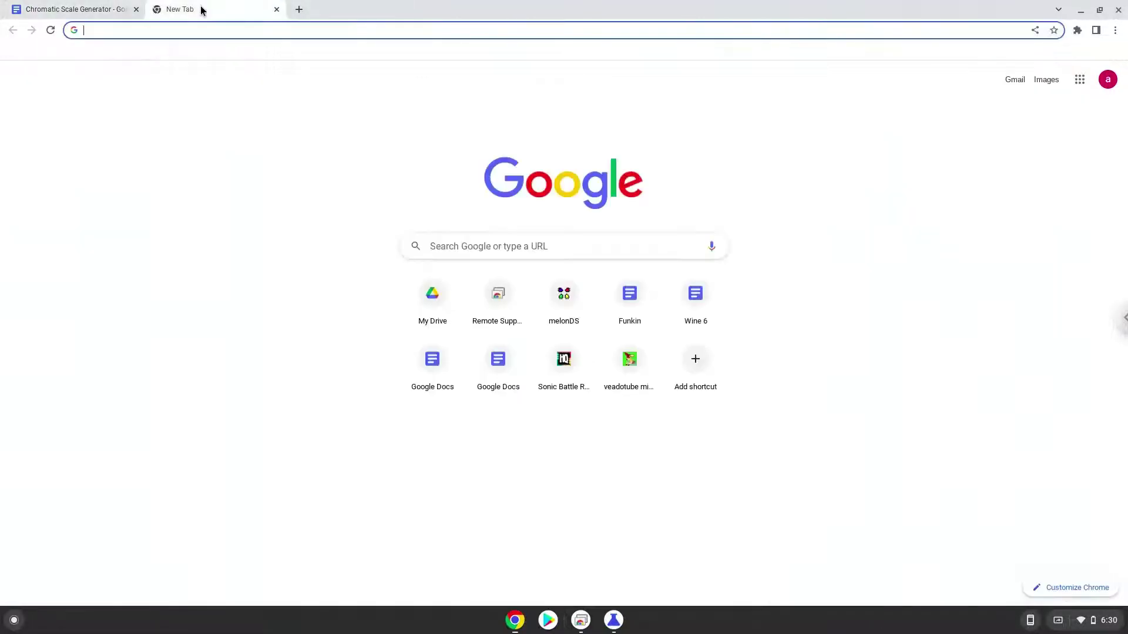
pyautogui.rightClick(212, 29)
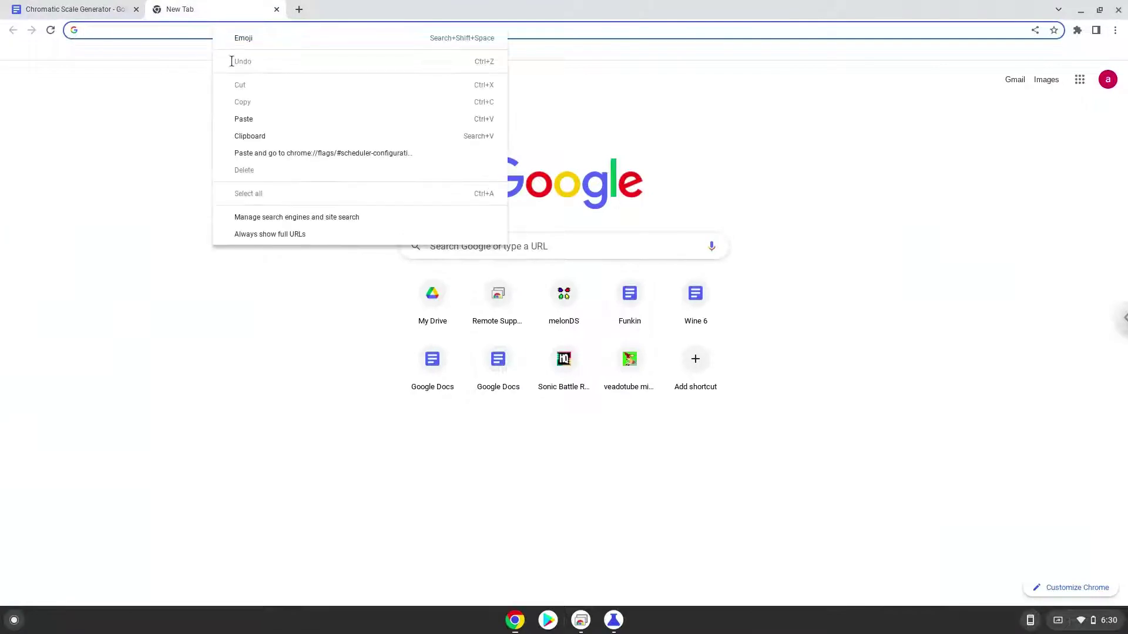
pyautogui.click(276, 153)
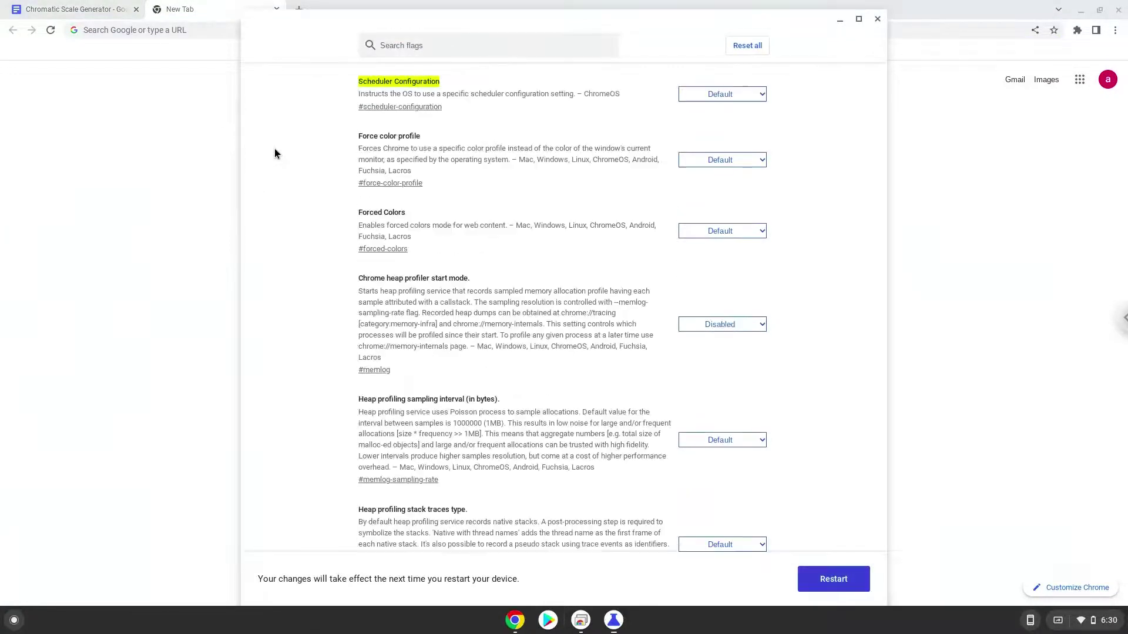
pyautogui.click(694, 95)
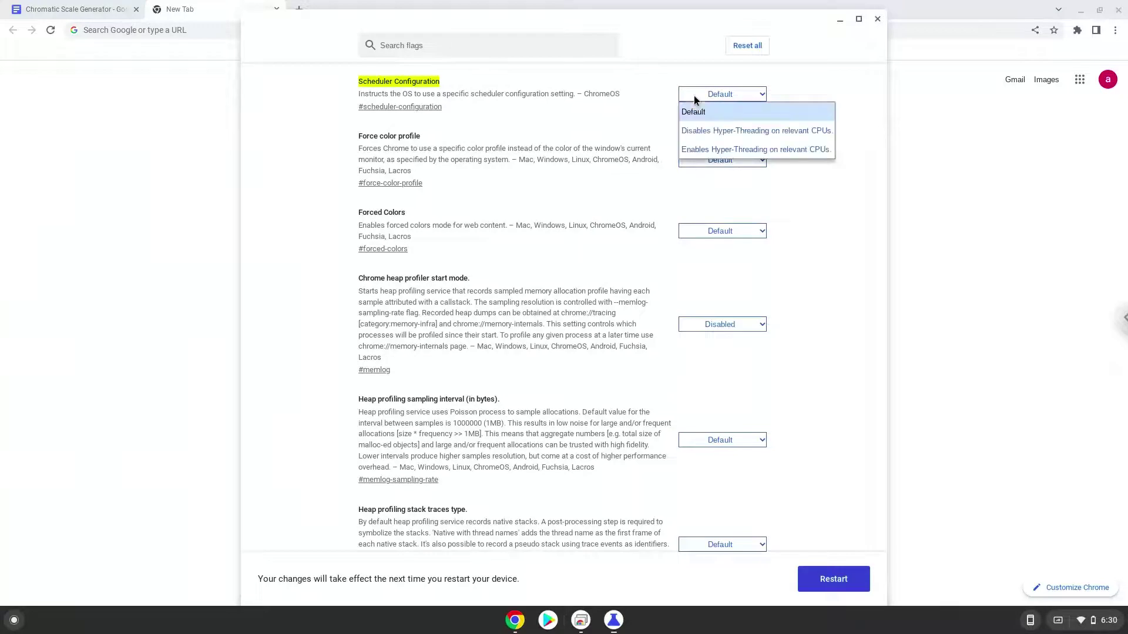
pyautogui.click(695, 149)
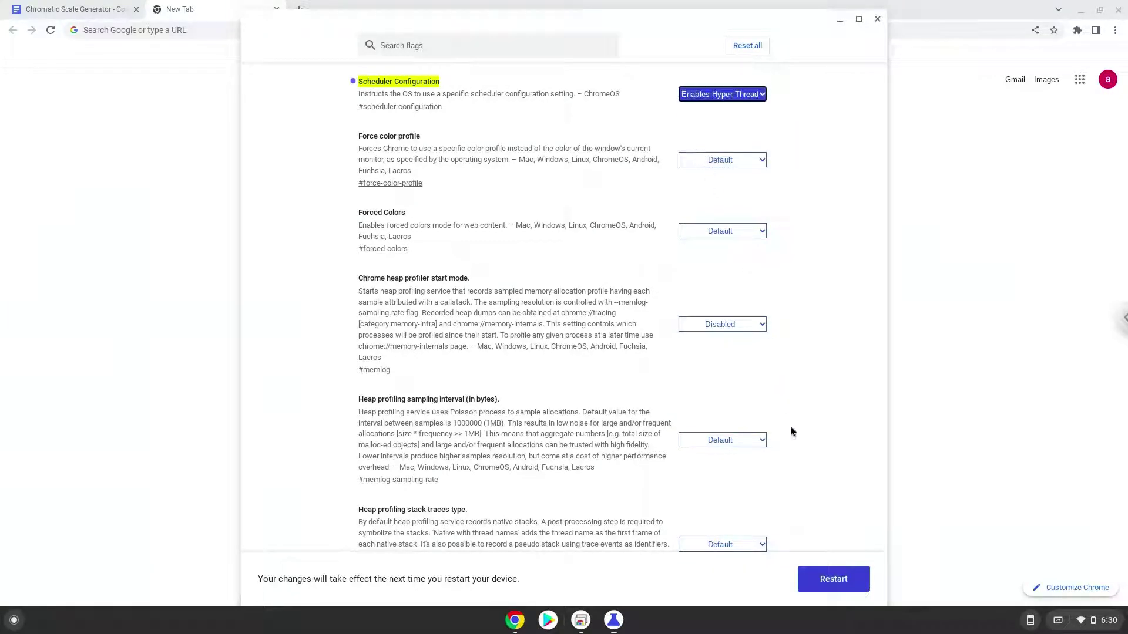
# Restart the device to apply both flags, then open the system quick settings
pyautogui.click(833, 581)
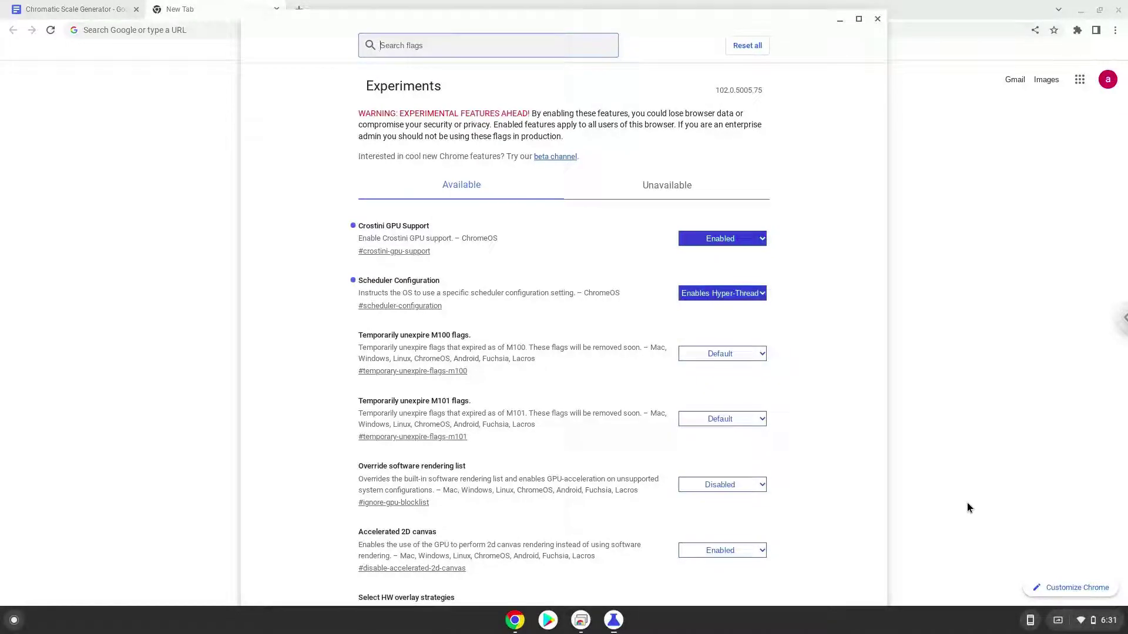
pyautogui.click(1102, 621)
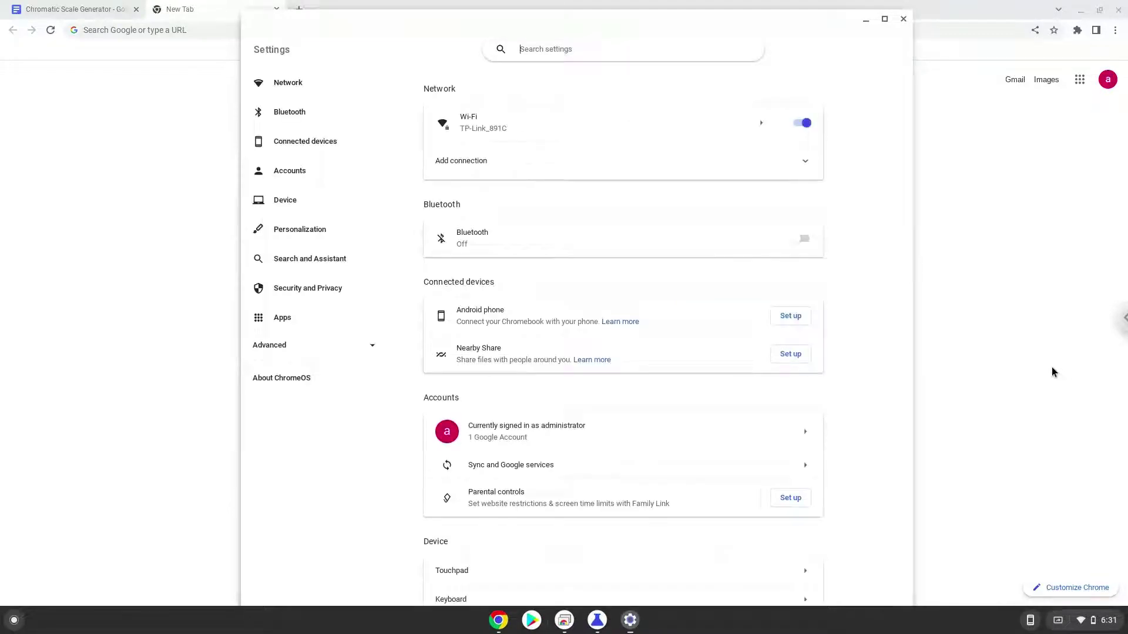
# Turn on and install the Linux development environment from Advanced > Developers
pyautogui.click(262, 351)
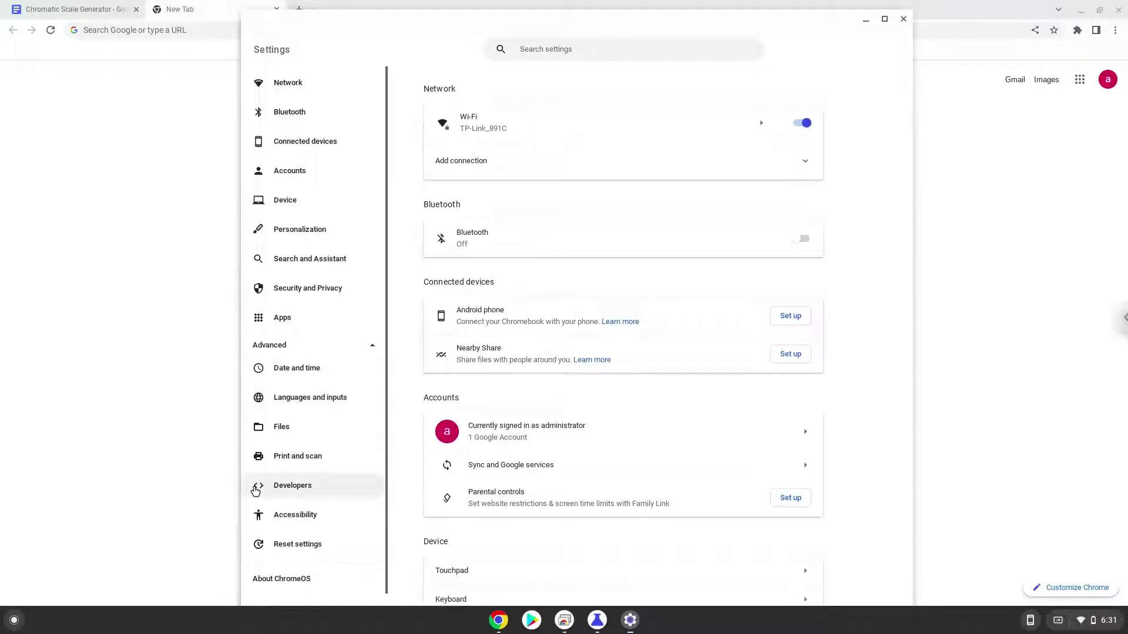
pyautogui.click(256, 490)
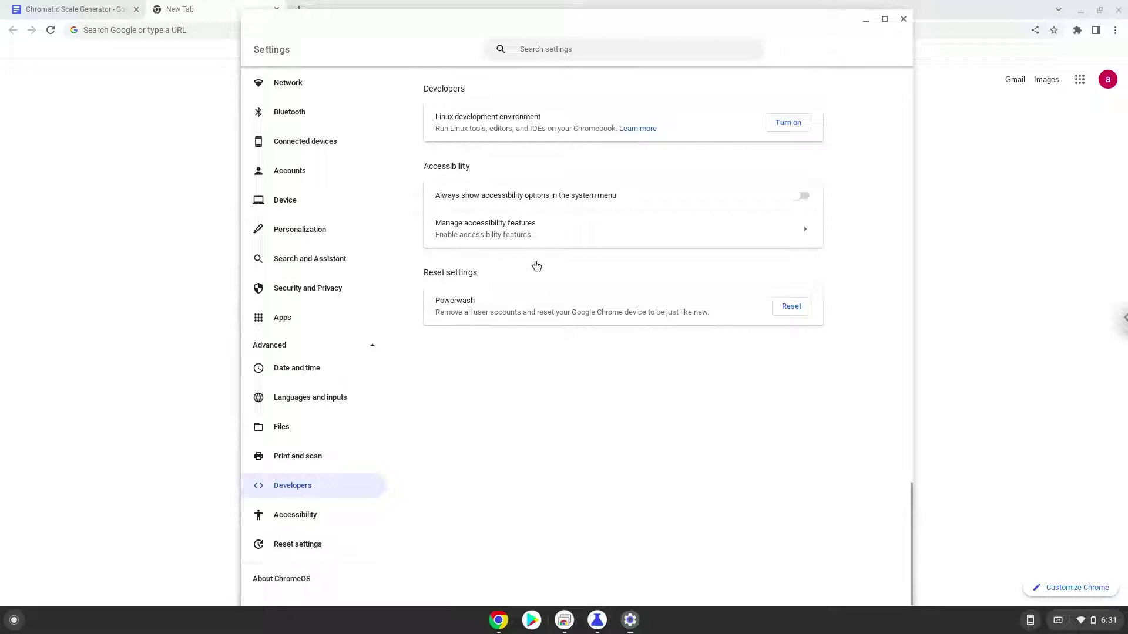
pyautogui.click(788, 123)
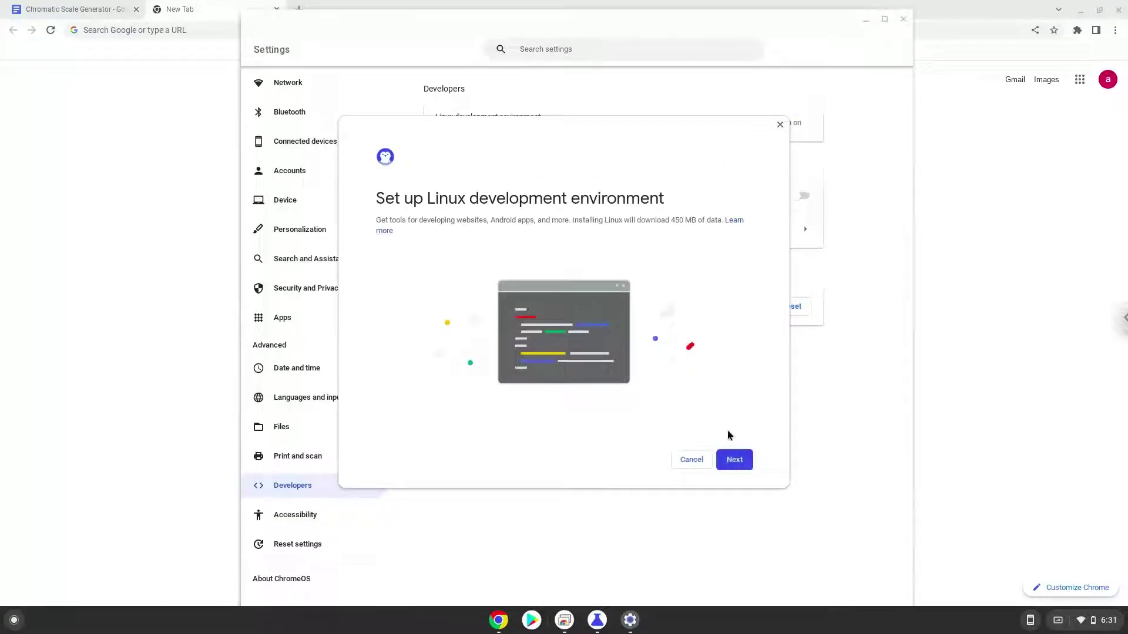
pyautogui.click(728, 470)
pyautogui.click(728, 469)
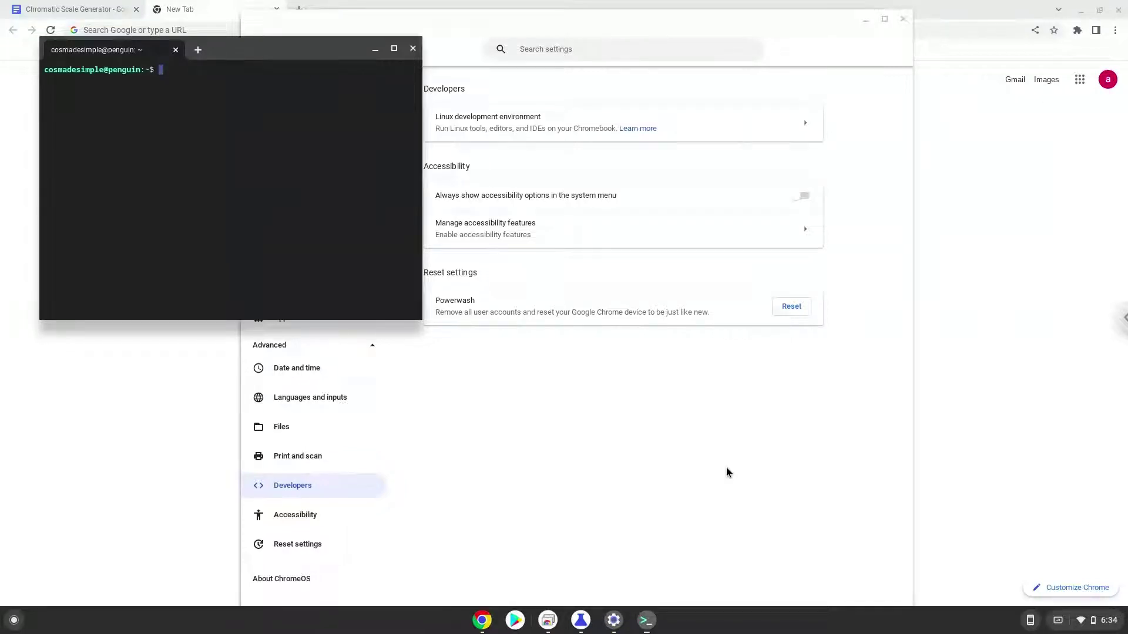
# Close the terminal and Settings windows and bring the Chromatic Scale Generator notes forward
pyautogui.click(412, 49)
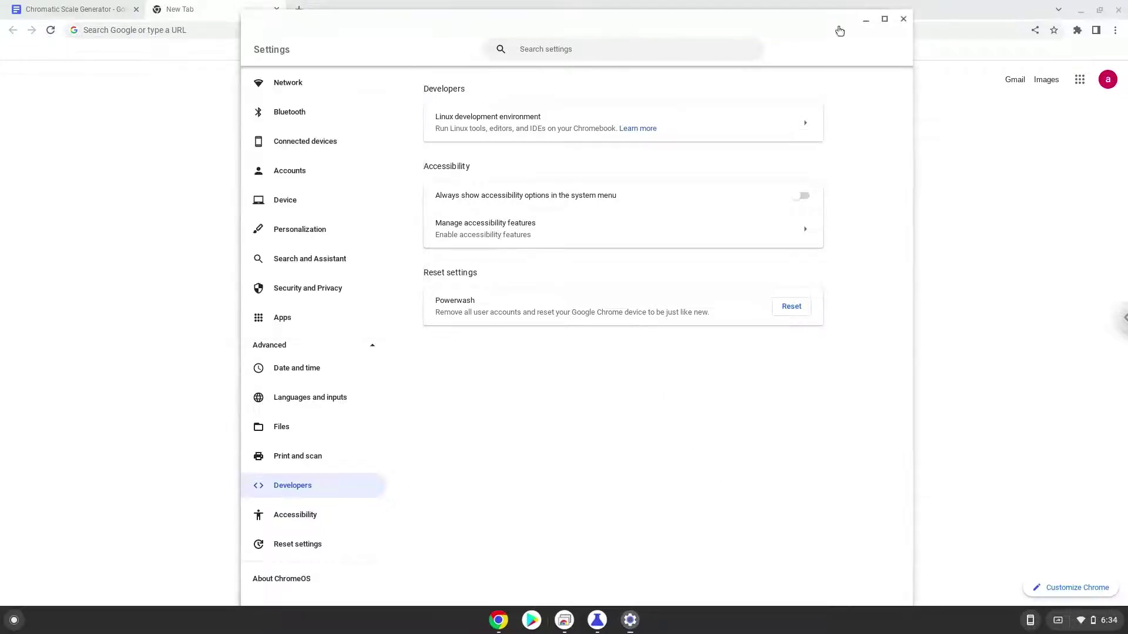
pyautogui.click(905, 19)
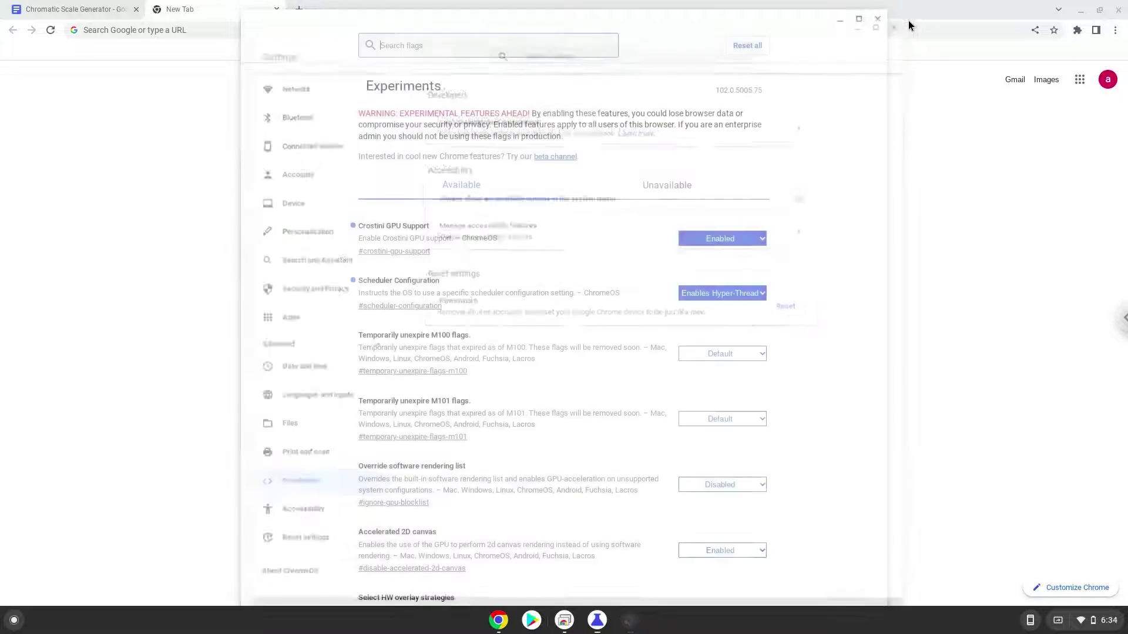
pyautogui.click(71, 10)
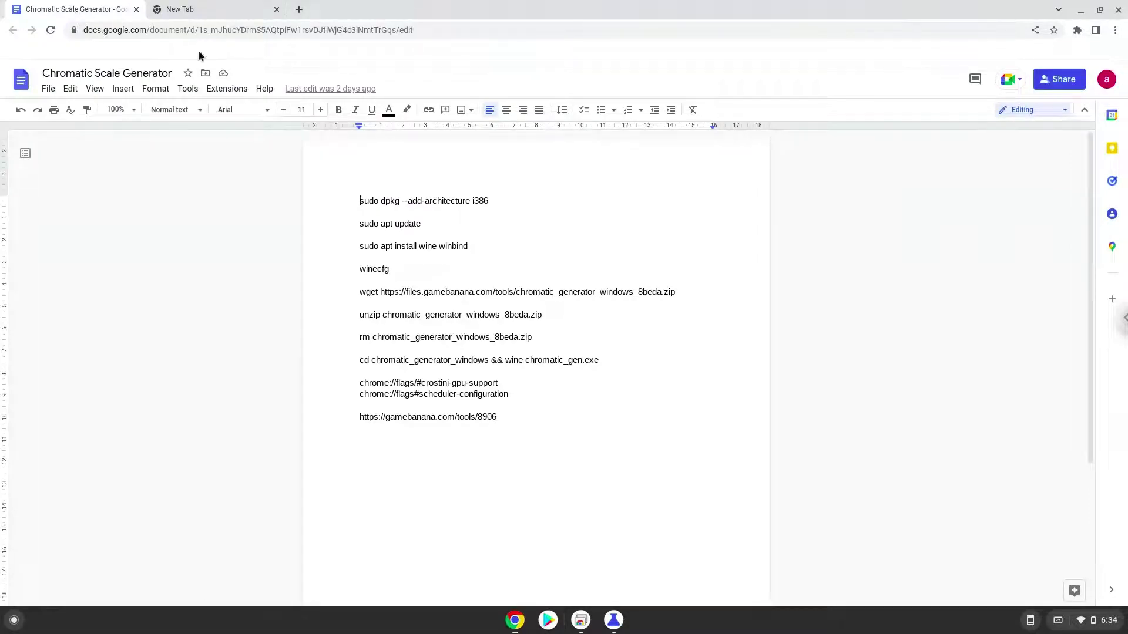
# Copy the first setup command from the notes and launch the Linux terminal
pyautogui.tripleClick(396, 201)
pyautogui.rightClick(397, 202)
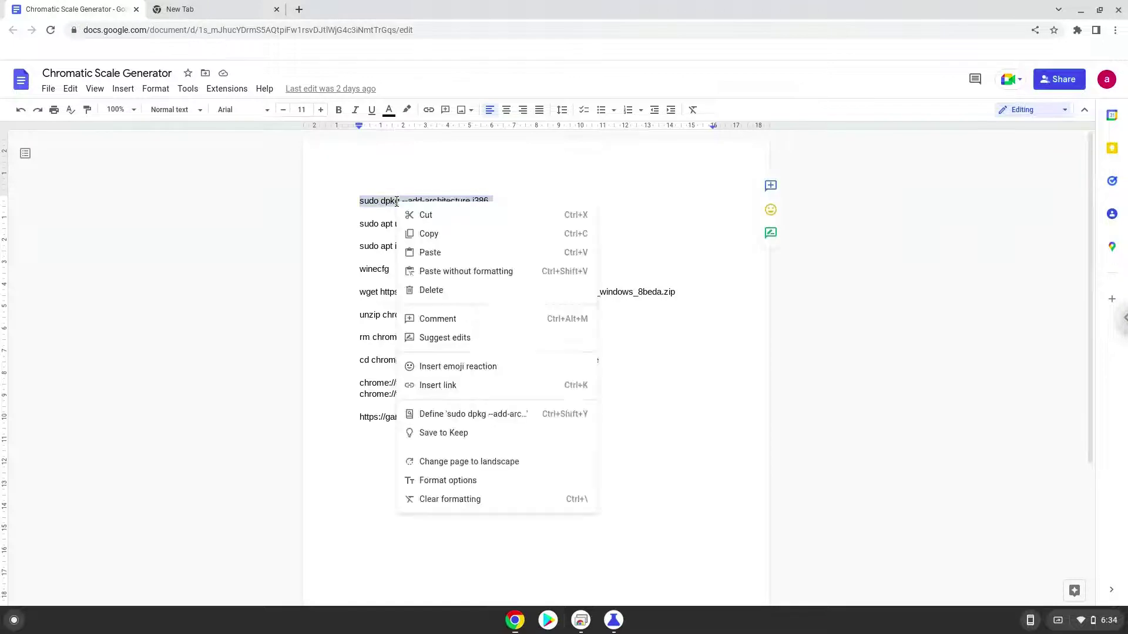
pyautogui.click(431, 233)
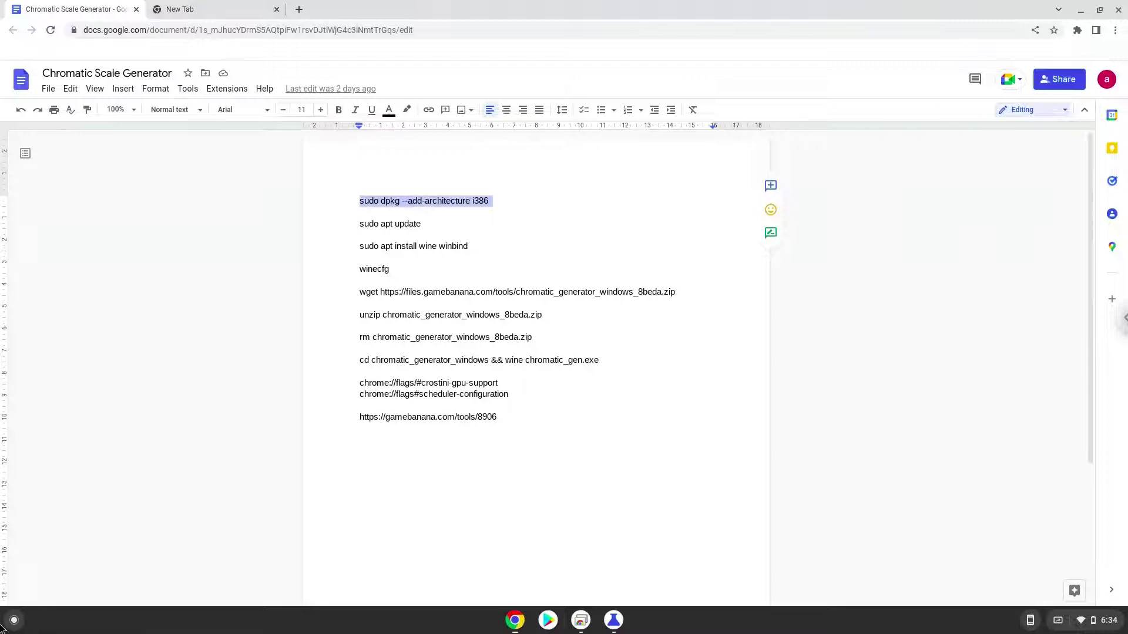
pyautogui.click(13, 620)
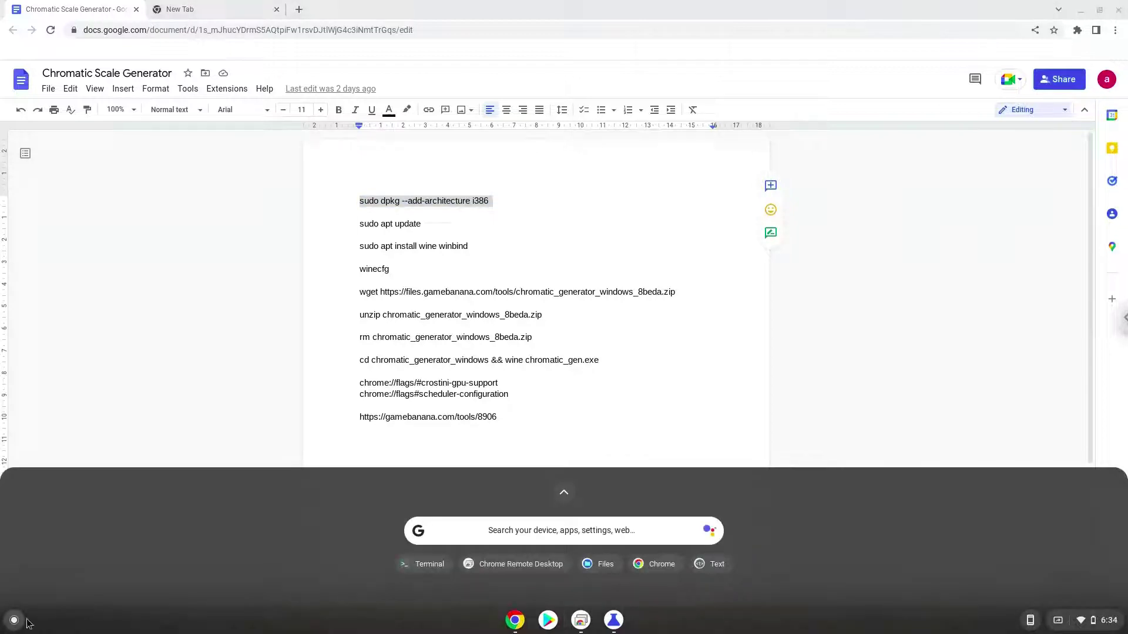
pyautogui.click(415, 565)
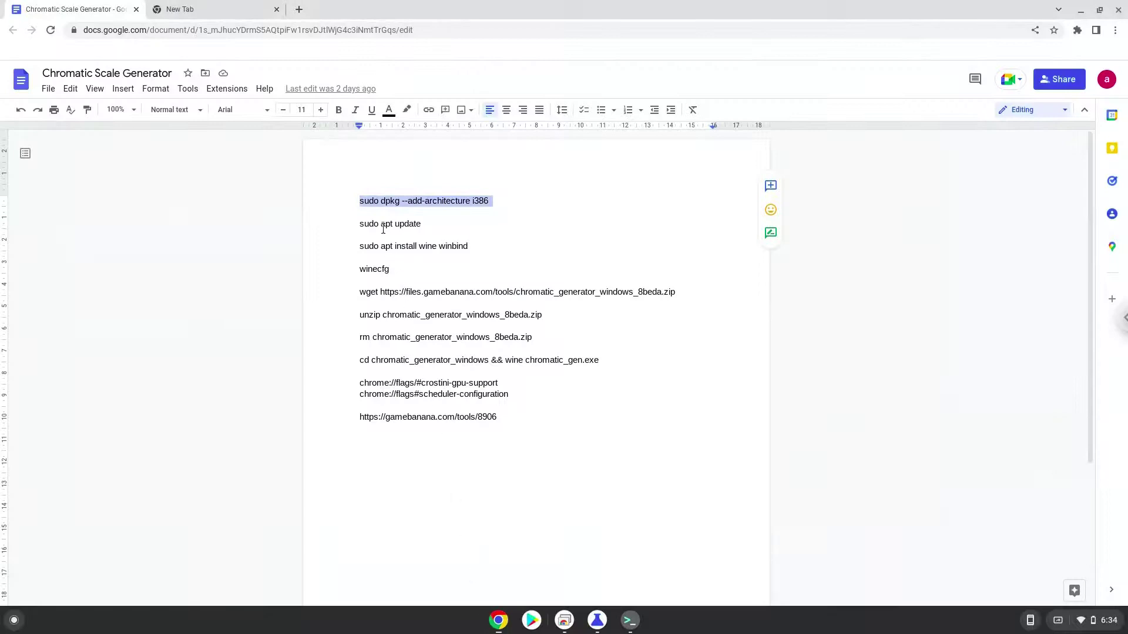
# Copy the 'sudo apt update' line from the notes
pyautogui.tripleClick(382, 222)
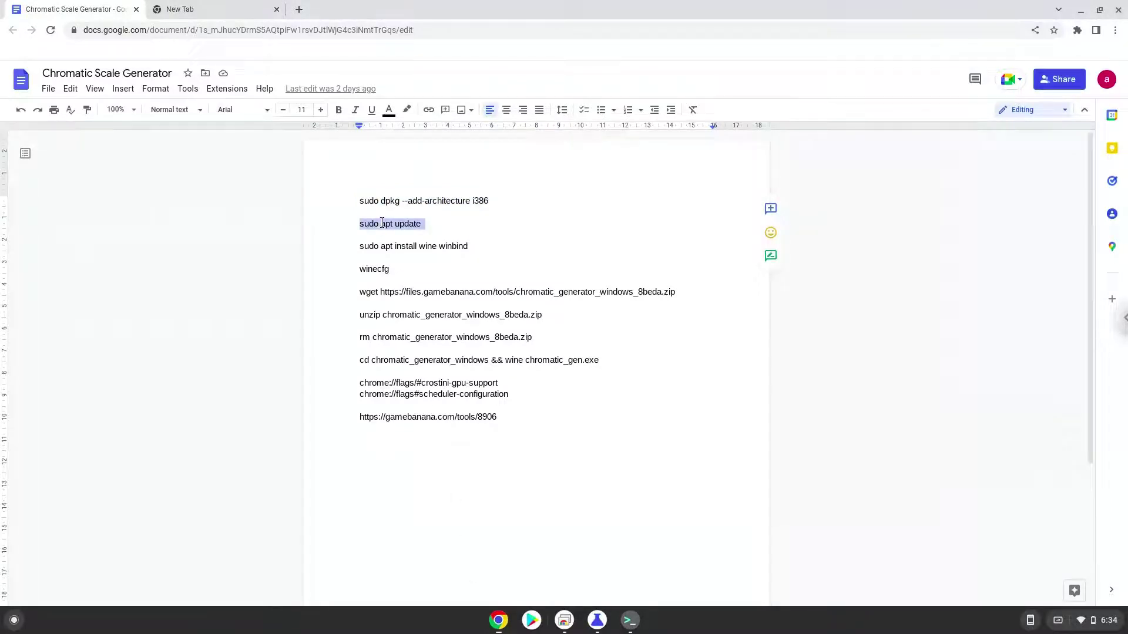
pyautogui.rightClick(381, 223)
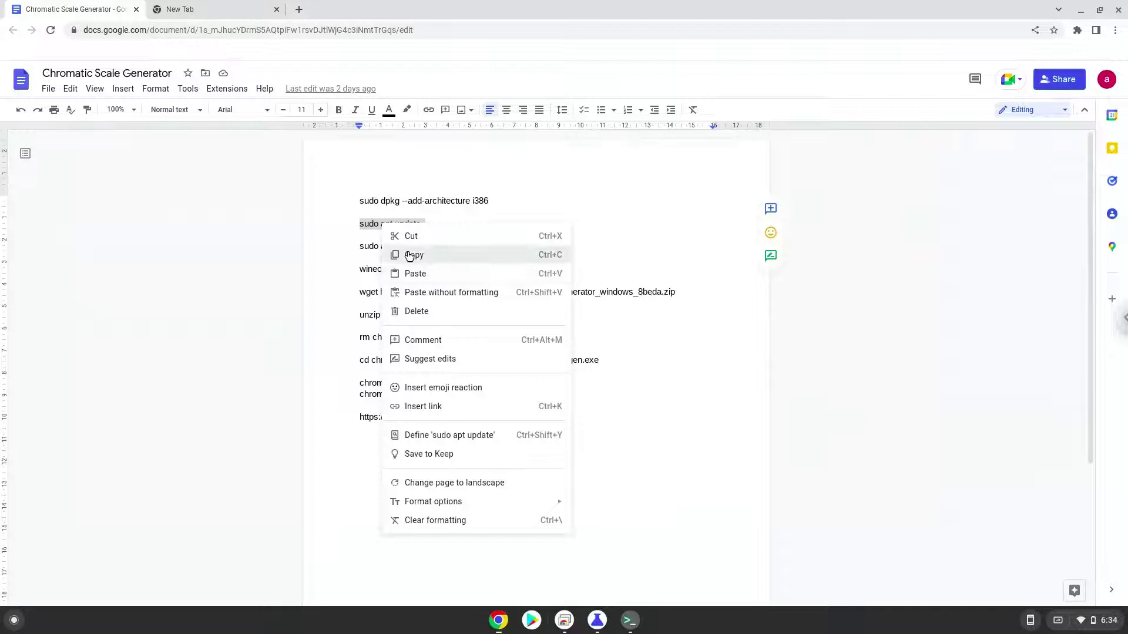
pyautogui.click(409, 257)
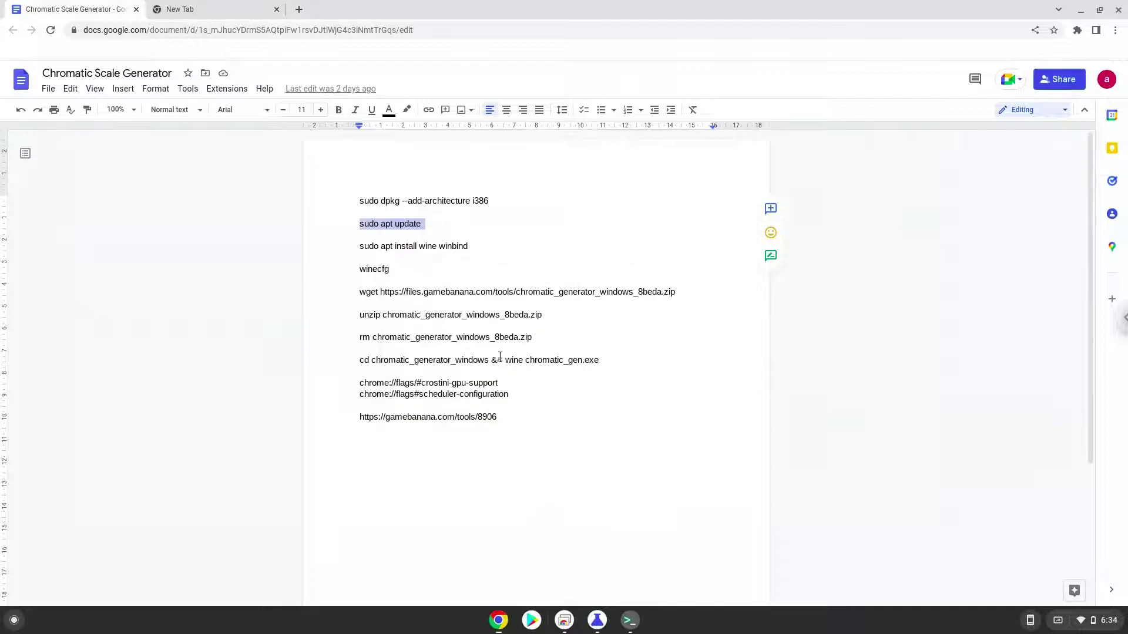
# Run sudo apt update in the terminal, then select the wine install line in the notes
pyautogui.click(629, 621)
pyautogui.hotkey('ctrl', 'shift', 'v')
pyautogui.press('Return')
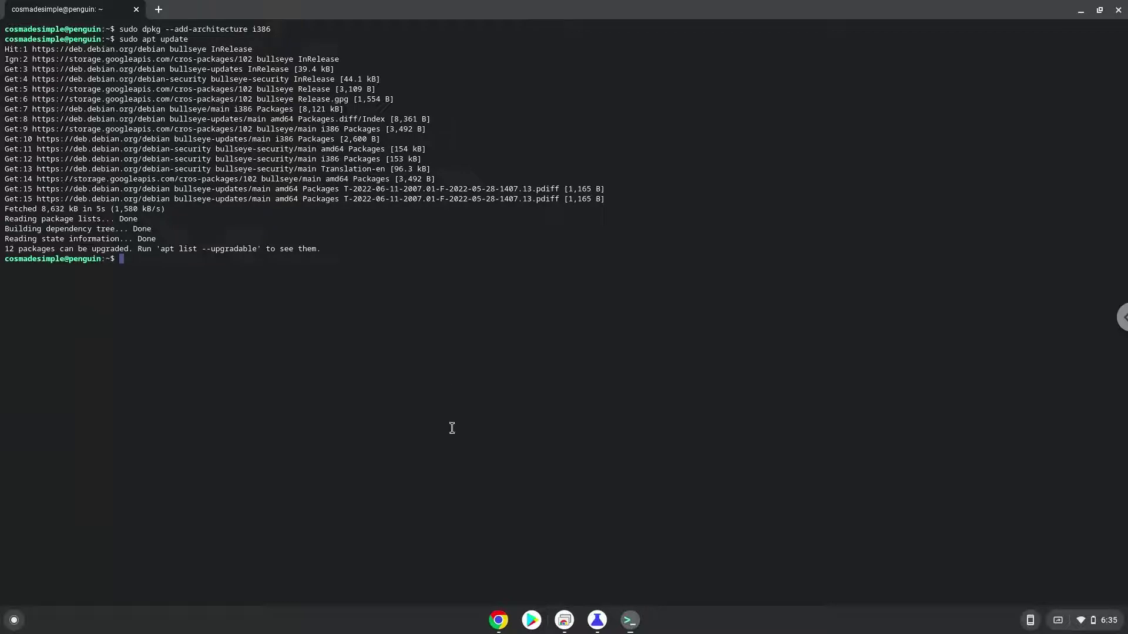
pyautogui.click(499, 620)
pyautogui.tripleClick(379, 246)
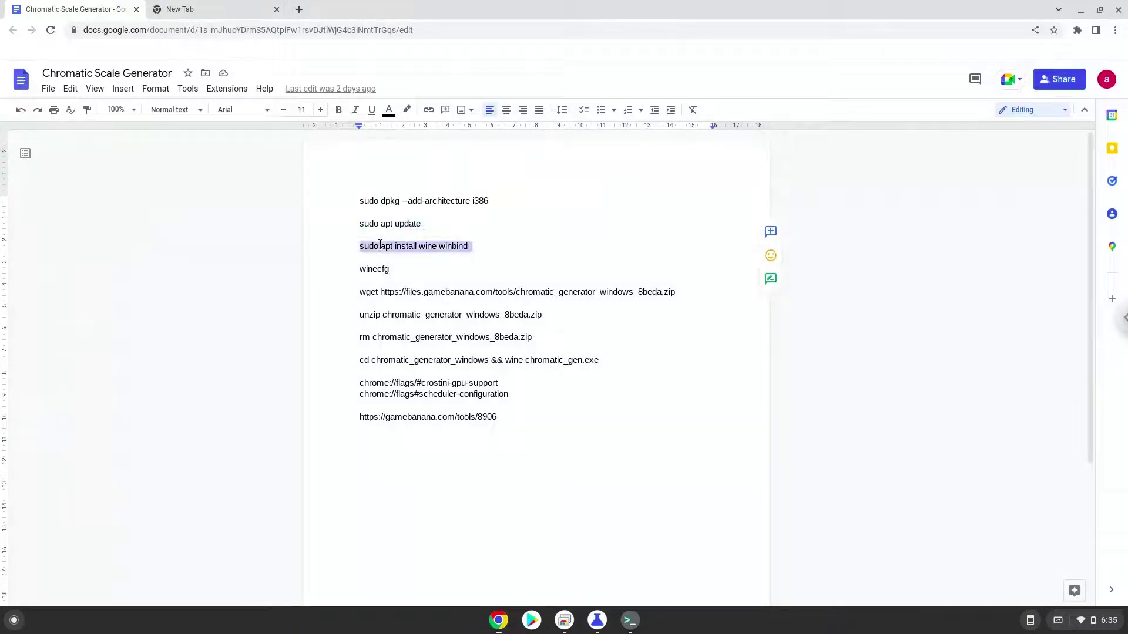
# Run 'sudo apt install wine winbind' in the terminal, accept the packages, and return to the notes
pyautogui.rightClick(380, 245)
pyautogui.click(410, 279)
pyautogui.click(629, 620)
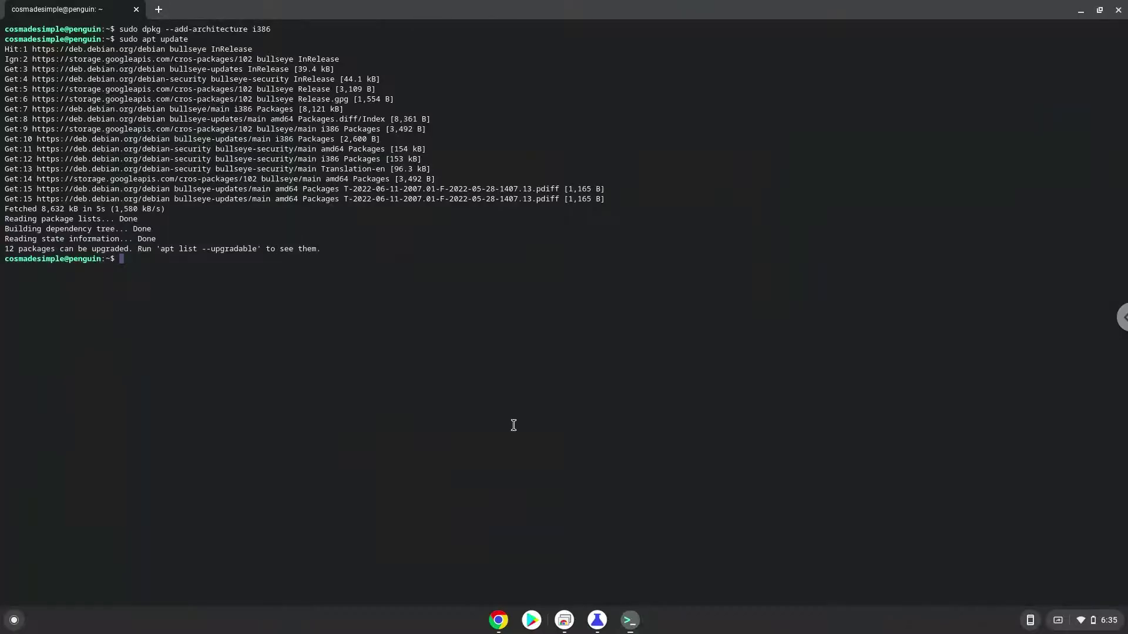
pyautogui.hotkey('ctrl', 'shift', 'v')
pyautogui.press('Return')
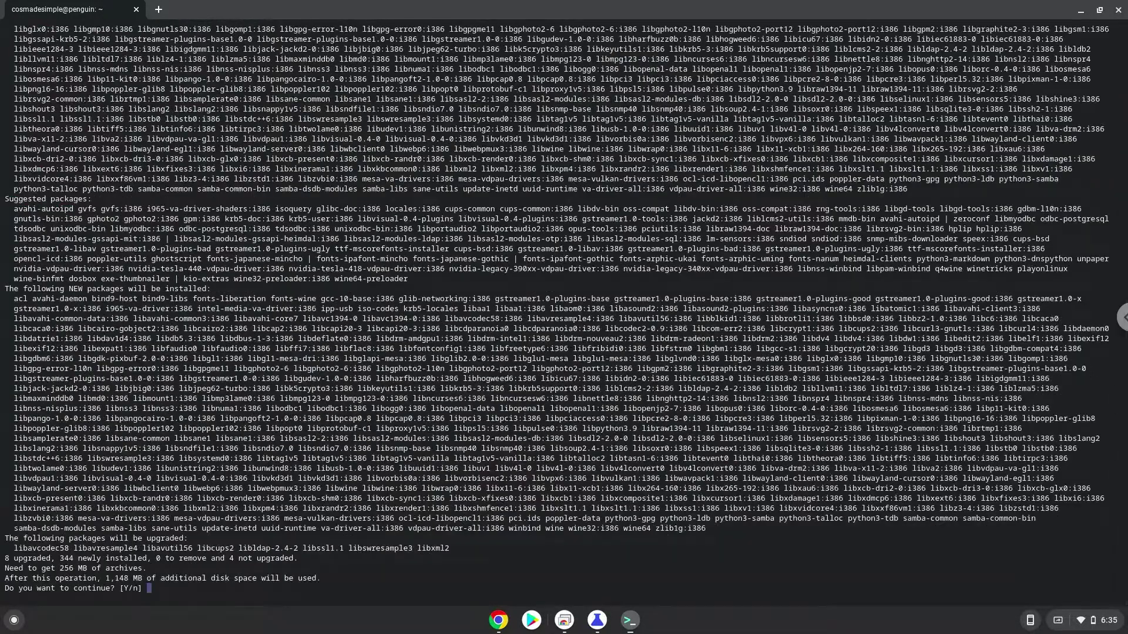
pyautogui.press('Return')
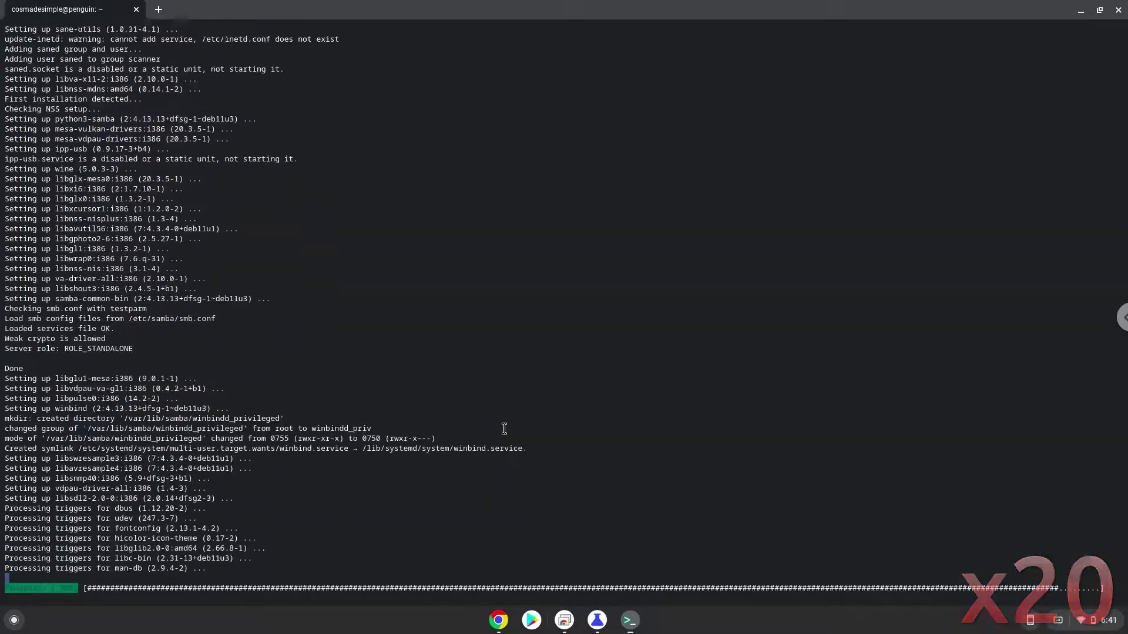
pyautogui.click(497, 621)
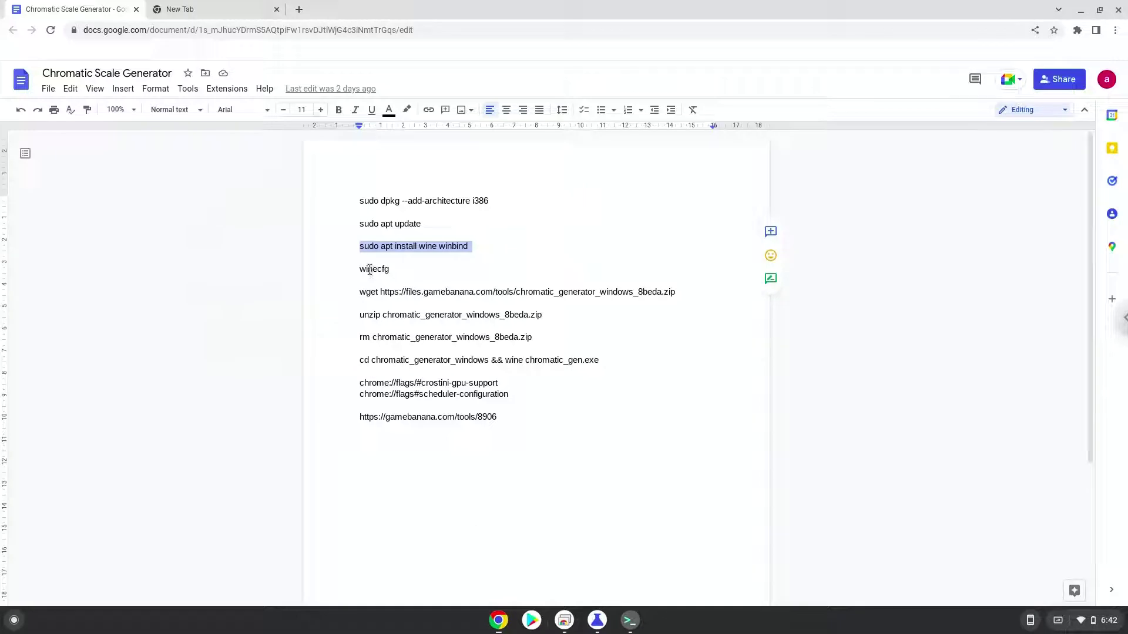
# Copy the winecfg command from the Docs notes
pyautogui.click(370, 269)
pyautogui.doubleClick(369, 270)
pyautogui.rightClick(369, 270)
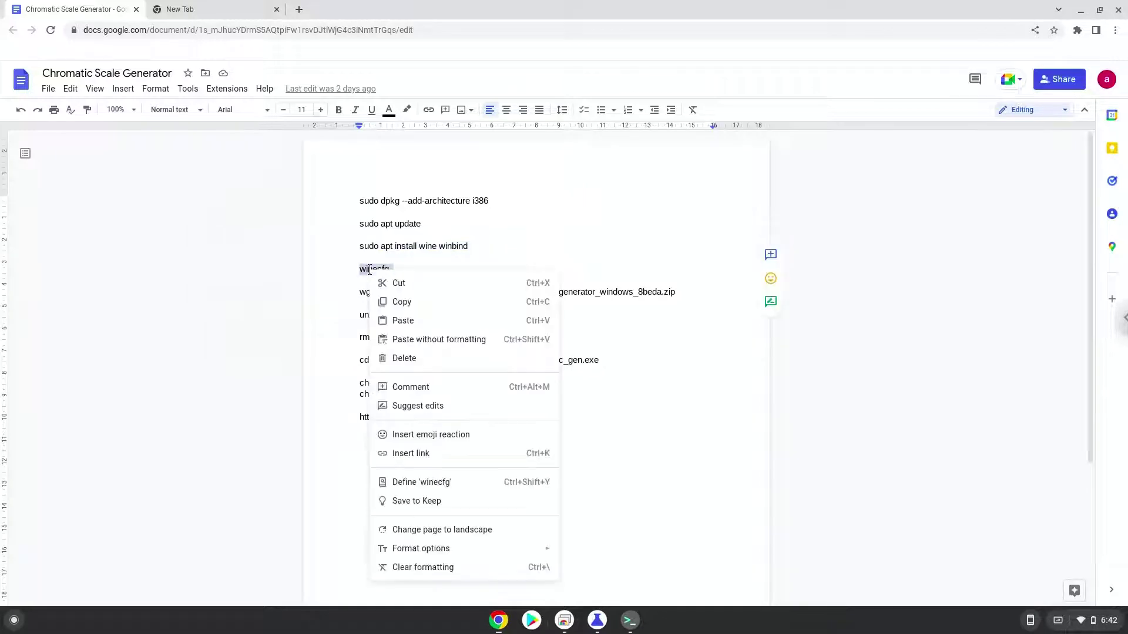
pyautogui.click(401, 302)
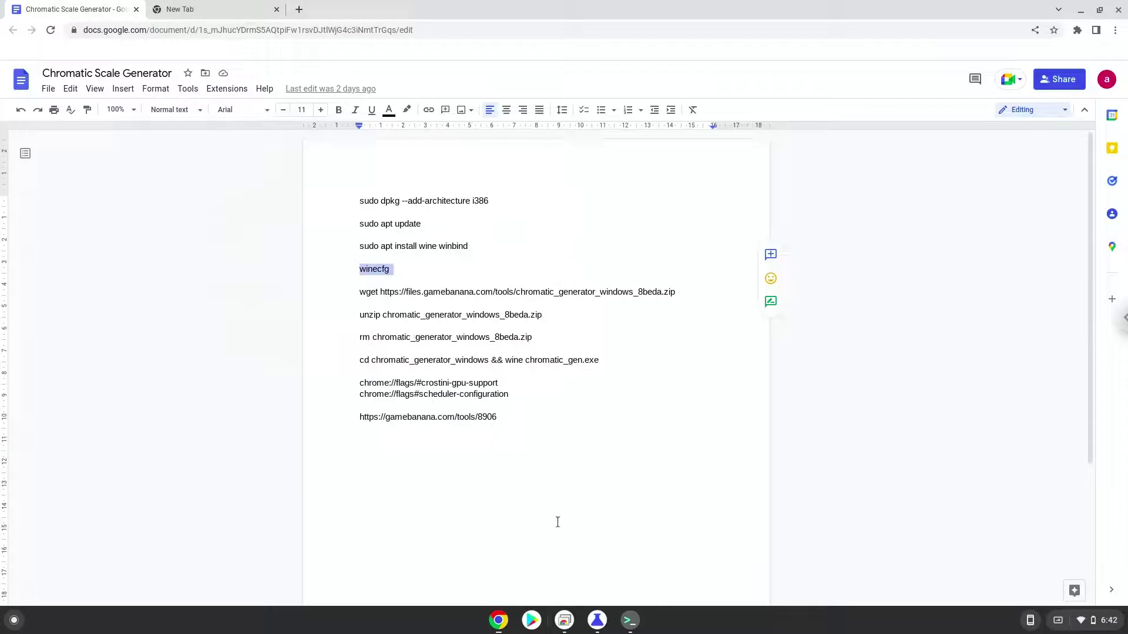
# Run winecfg in the terminal and close the Wine configuration window
pyautogui.click(629, 620)
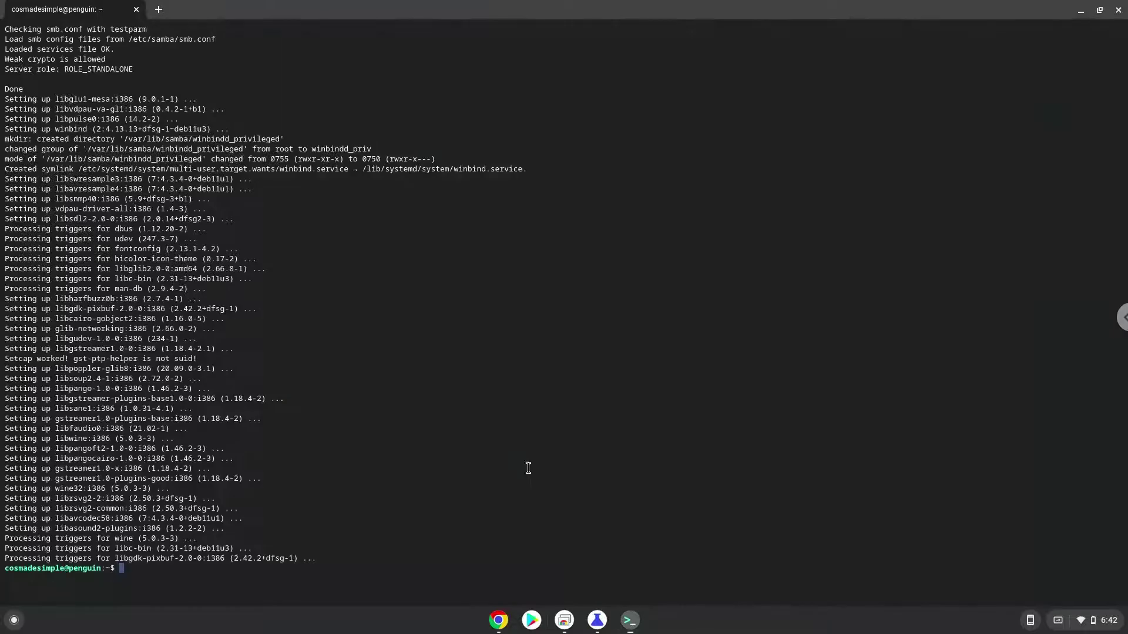
pyautogui.hotkey('ctrl', 'shift', 'v')
pyautogui.press('Return')
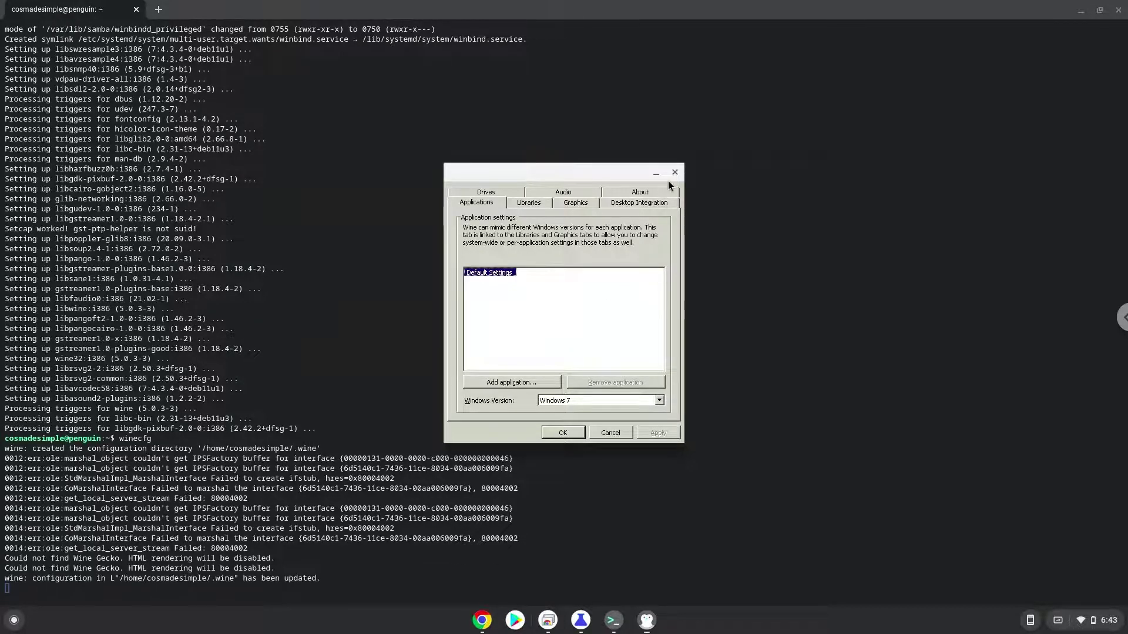
pyautogui.click(675, 173)
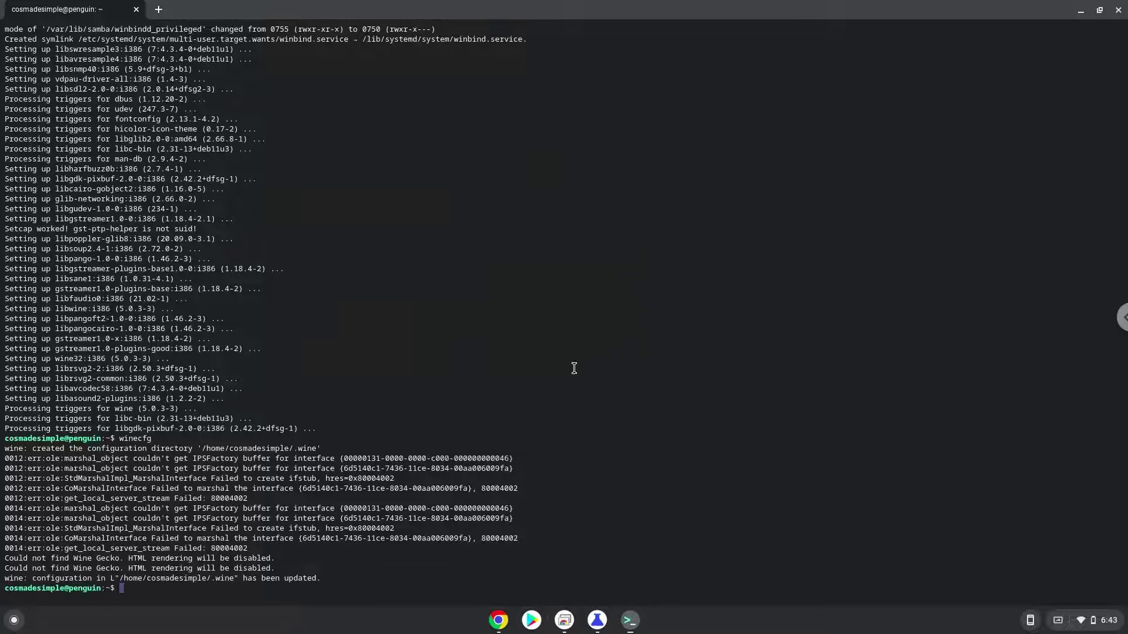
# Download chromatic_generator_windows_8beda.zip by running the notes' wget line in the Terminal
pyautogui.click(491, 620)
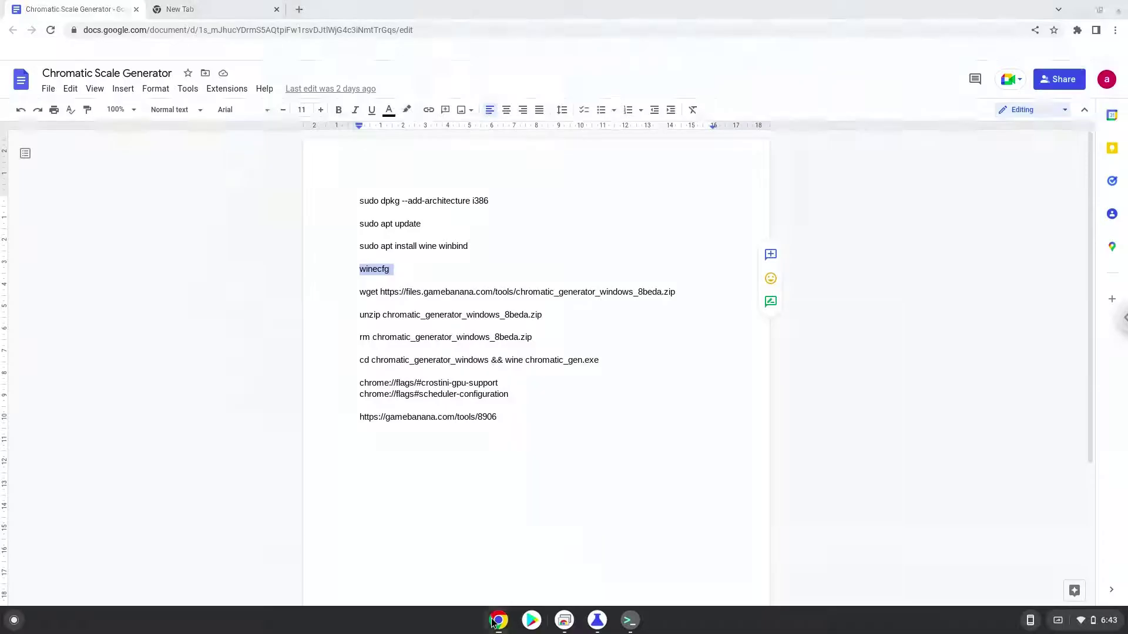
pyautogui.tripleClick(436, 295)
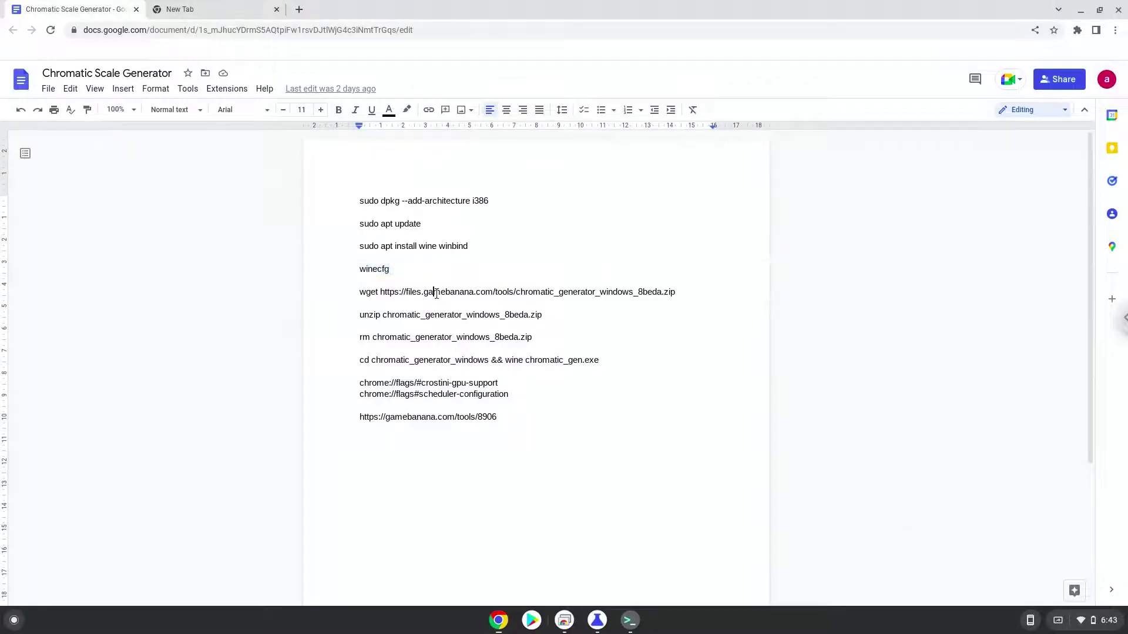
pyautogui.rightClick(436, 294)
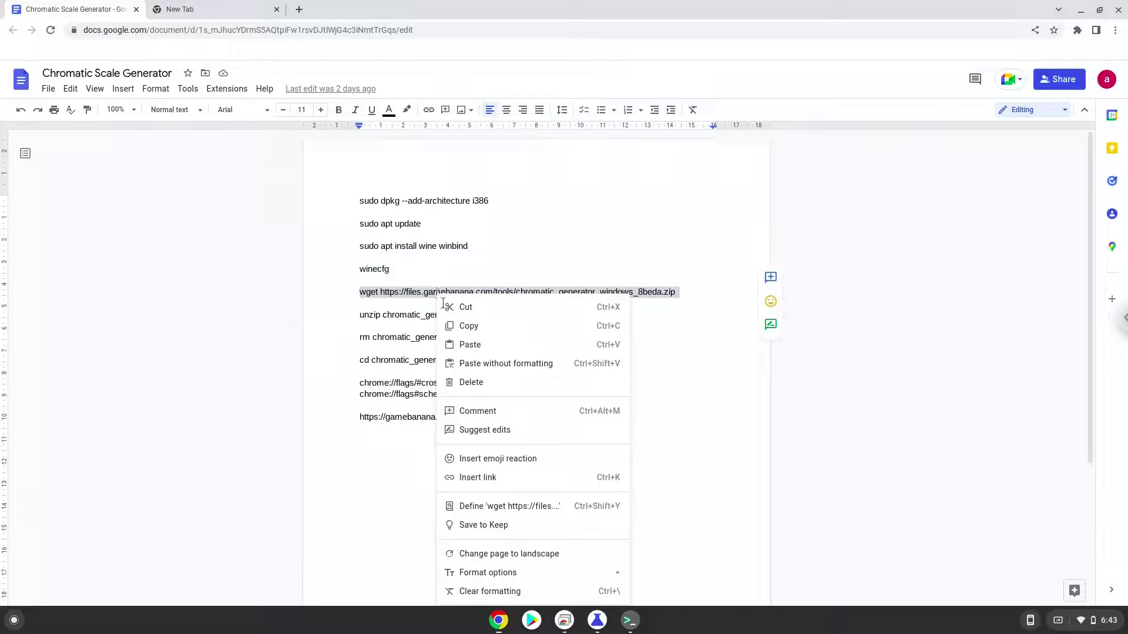
pyautogui.click(460, 330)
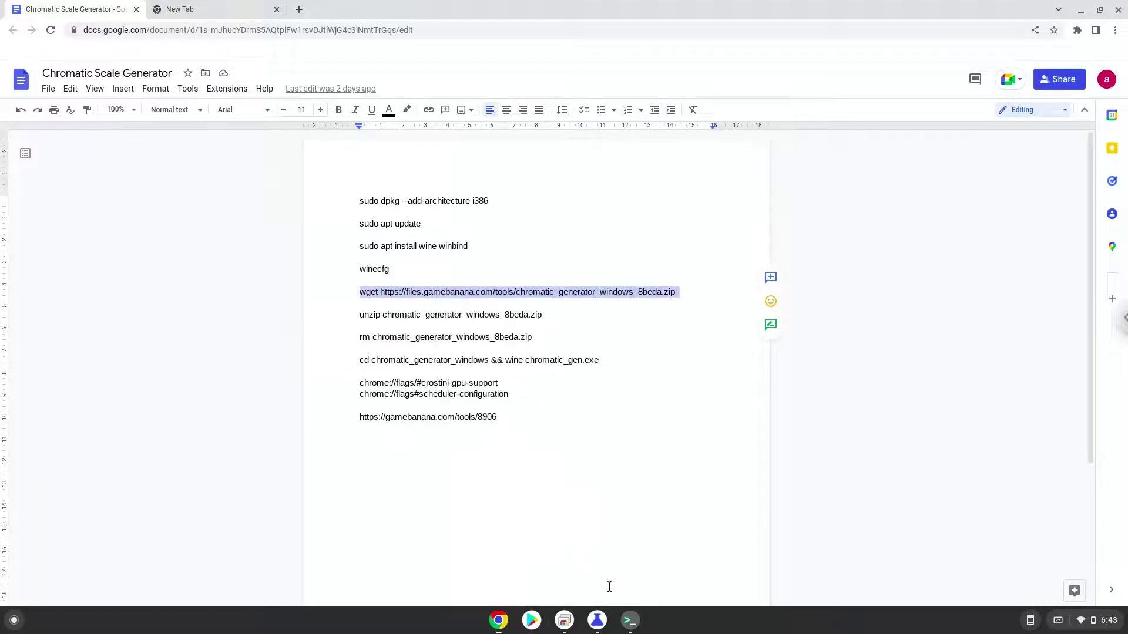
pyautogui.click(629, 621)
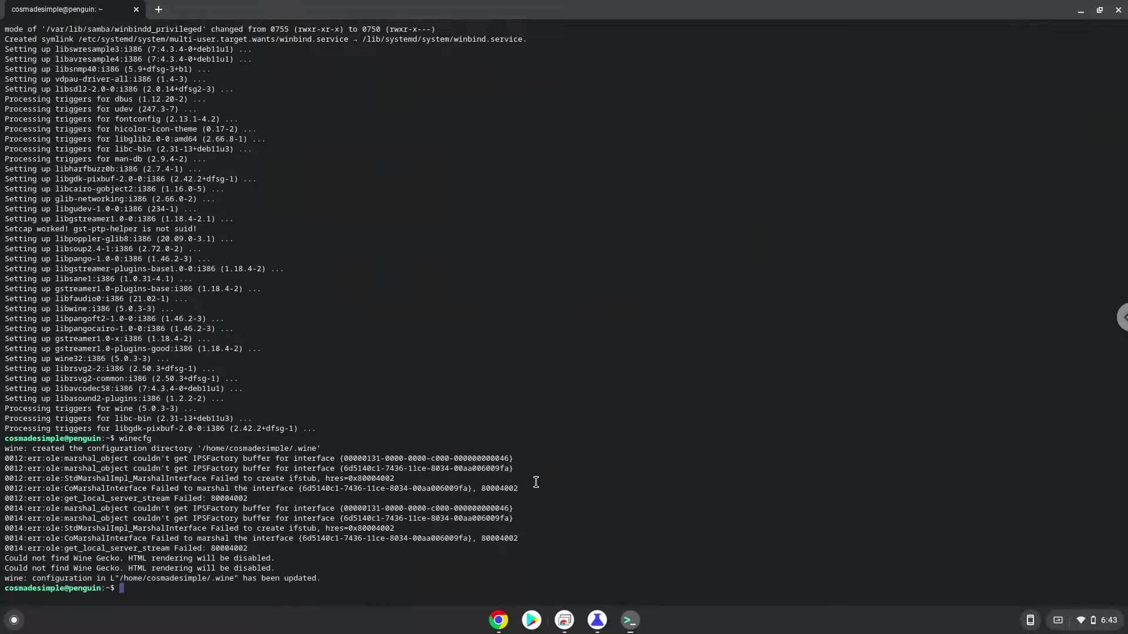
pyautogui.hotkey('ctrl', 'shift', 'v')
pyautogui.press('Return')
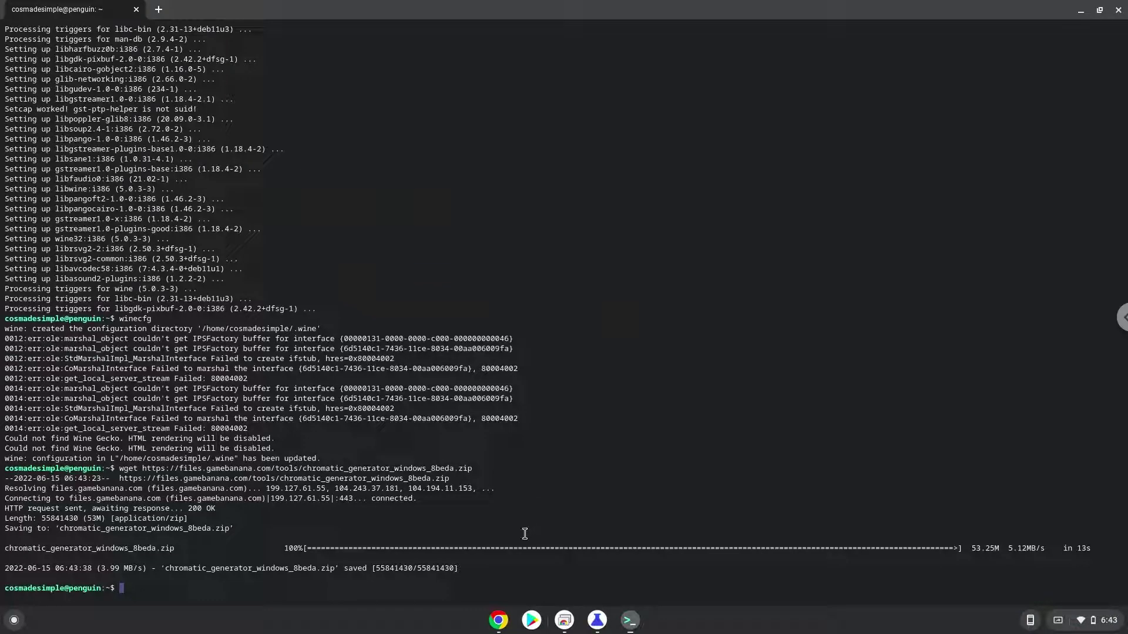
# Extract the zip into the chromatic_generator_windows folder with the notes' unzip command
pyautogui.click(496, 620)
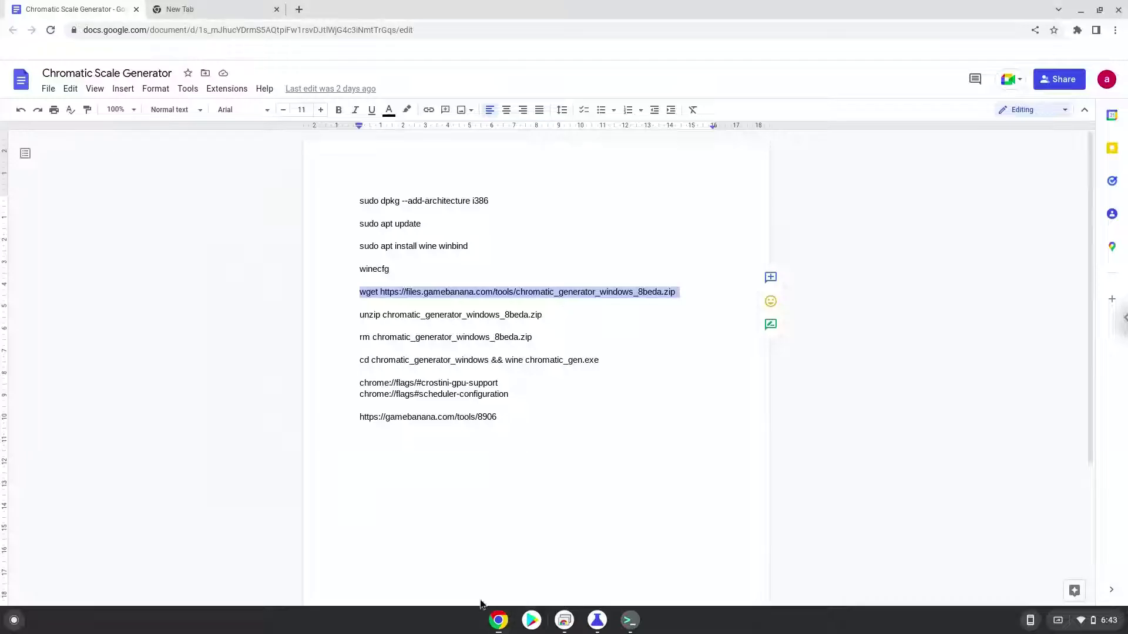
pyautogui.tripleClick(410, 315)
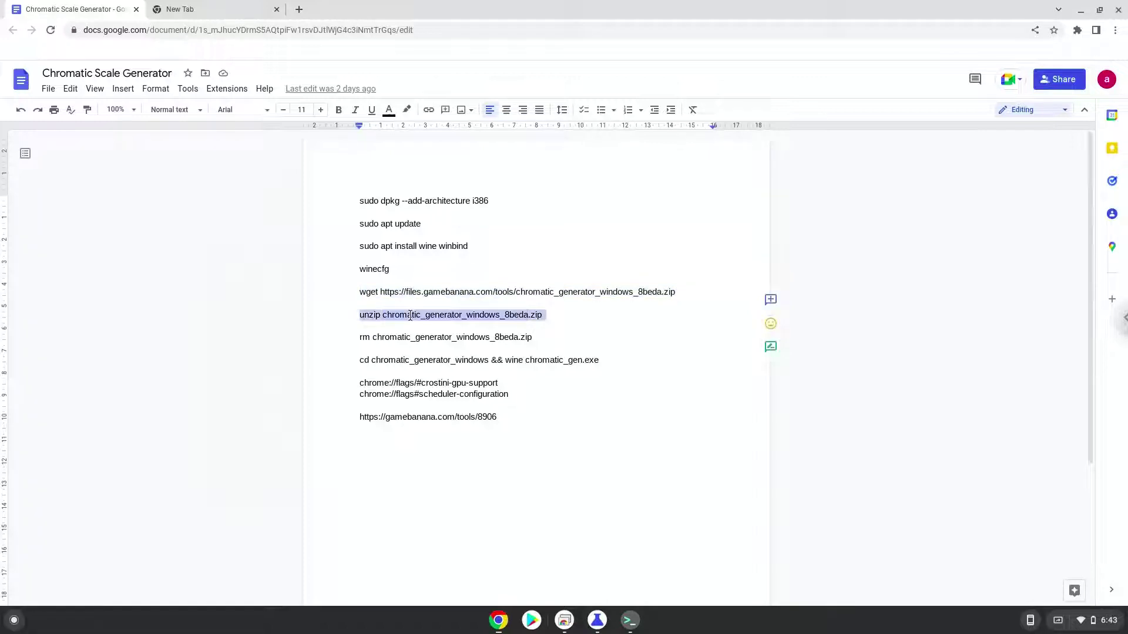
pyautogui.rightClick(409, 315)
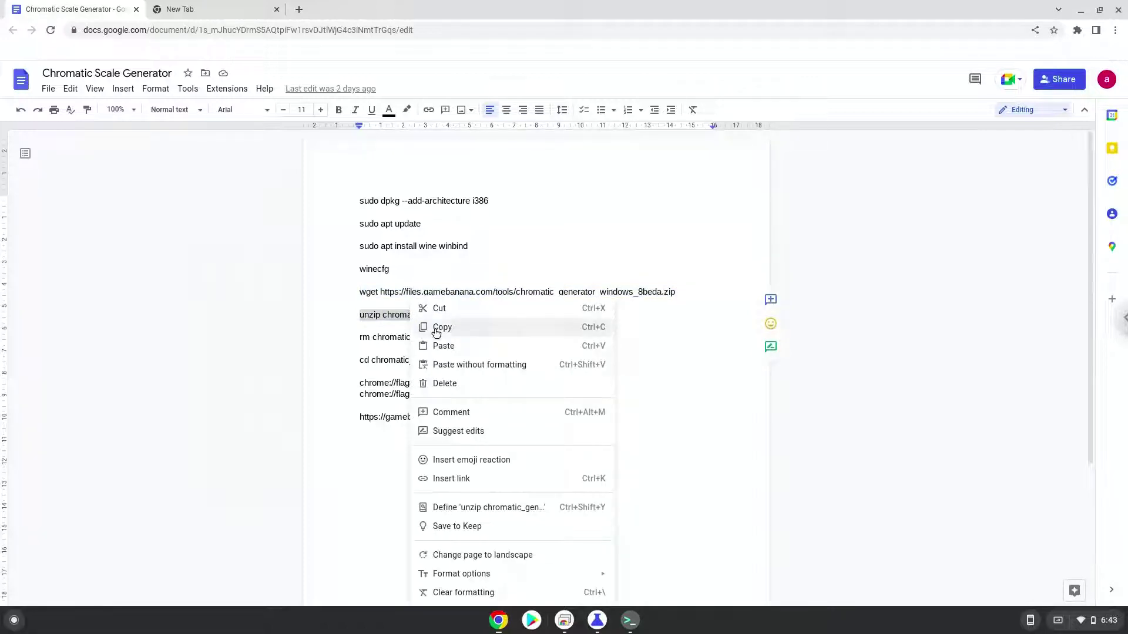
pyautogui.click(434, 329)
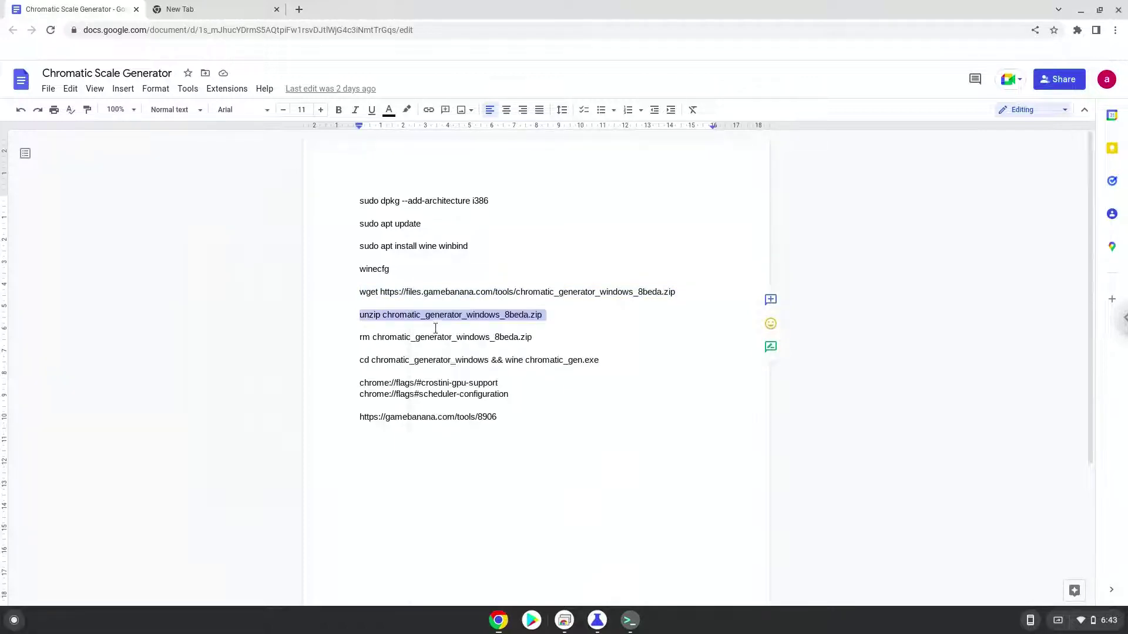
pyautogui.click(625, 623)
pyautogui.hotkey('ctrl', 'shift', 'v')
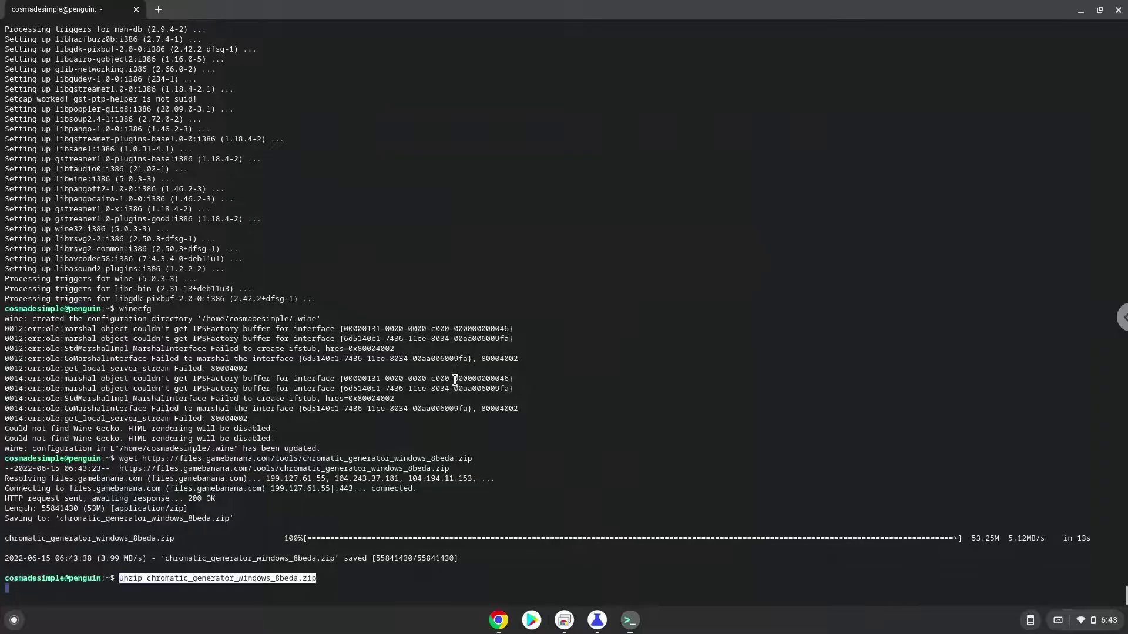
pyautogui.press('Return')
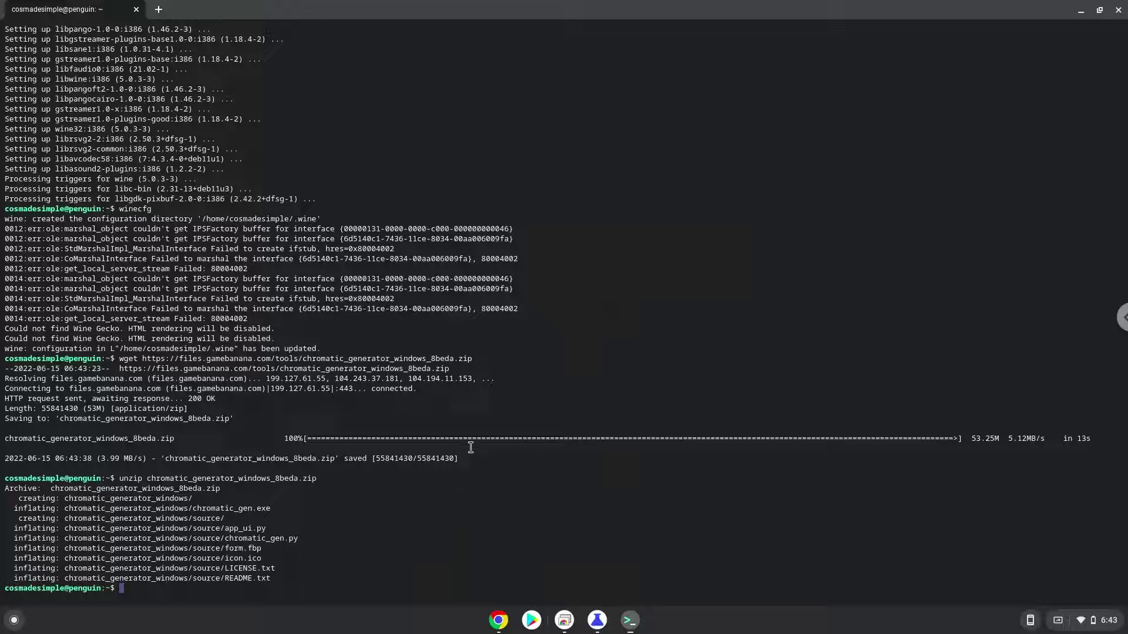
# Delete the downloaded zip archive with the rm command from the notes
pyautogui.click(498, 621)
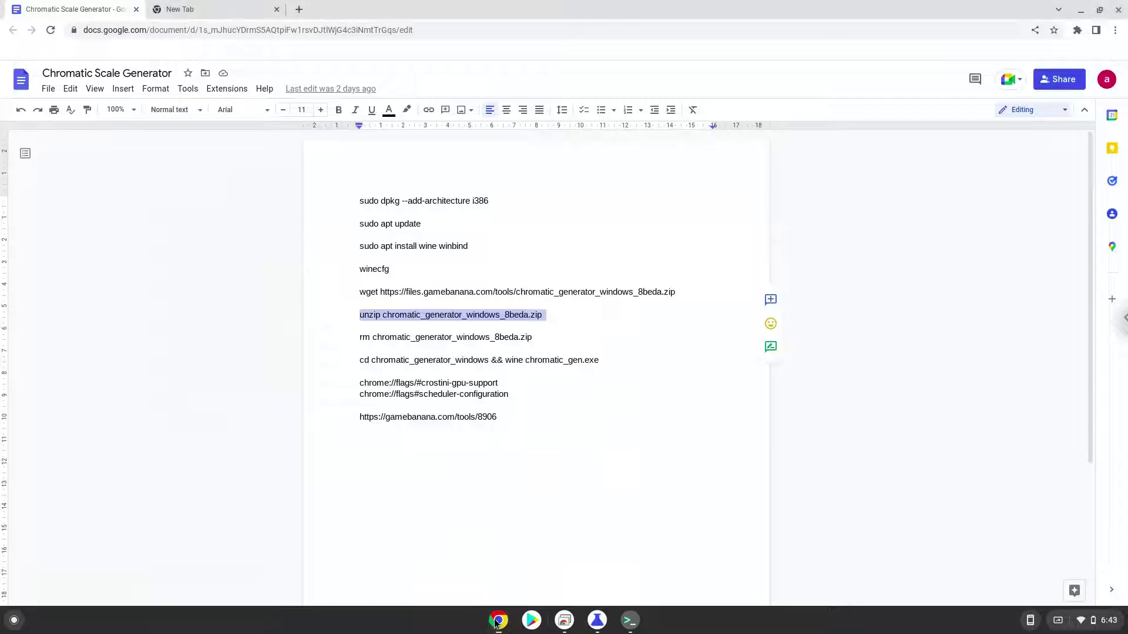
pyautogui.tripleClick(455, 337)
pyautogui.rightClick(454, 338)
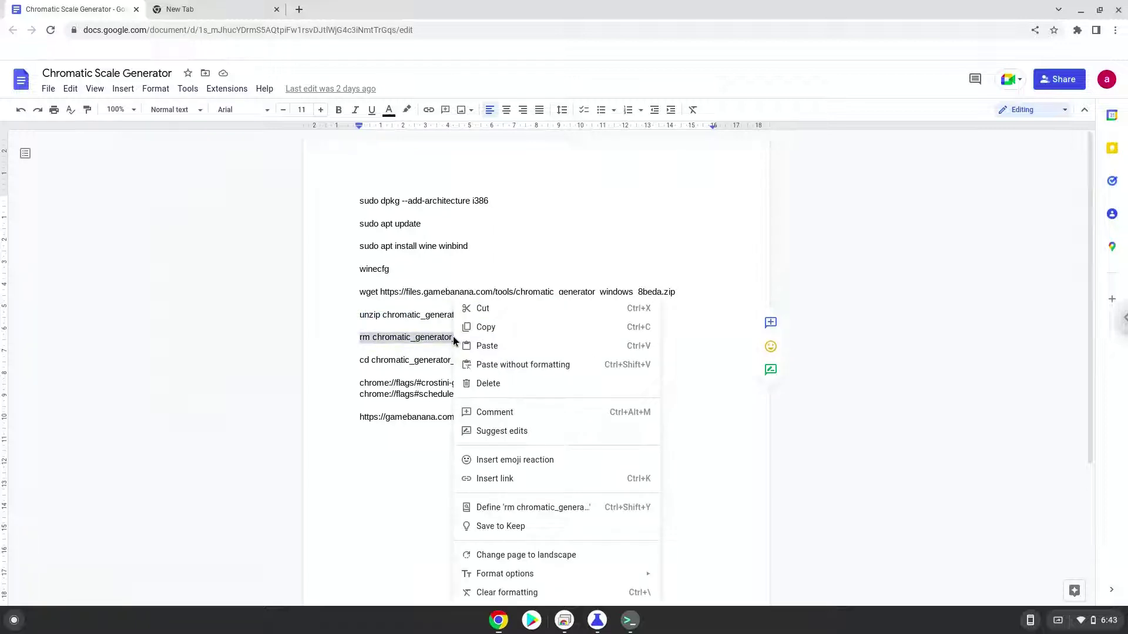
pyautogui.click(496, 327)
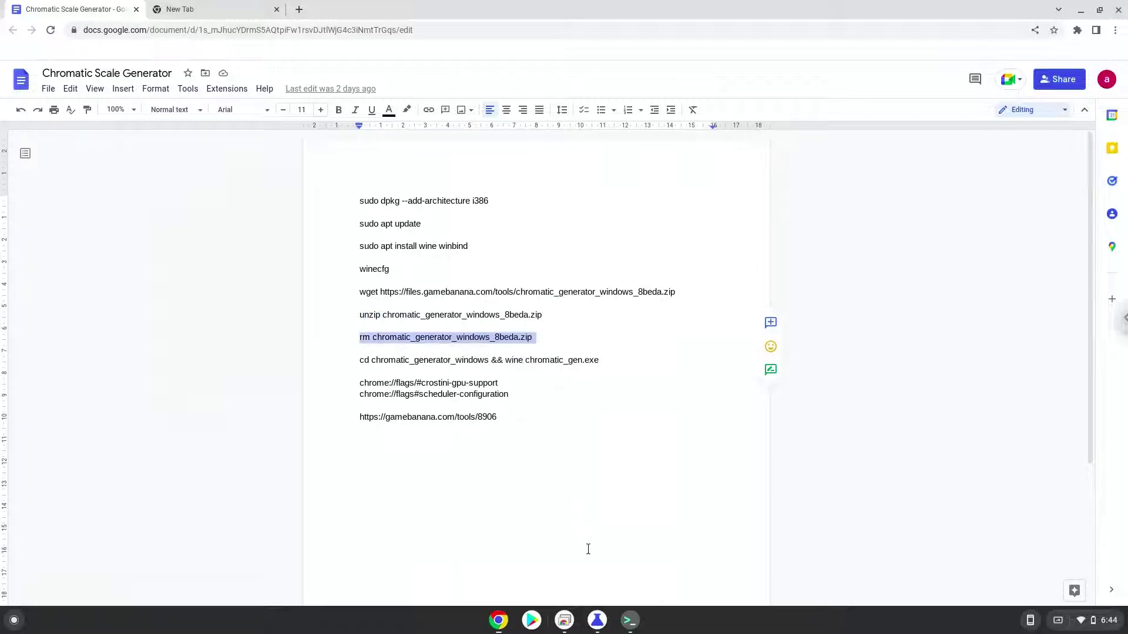
pyautogui.click(629, 621)
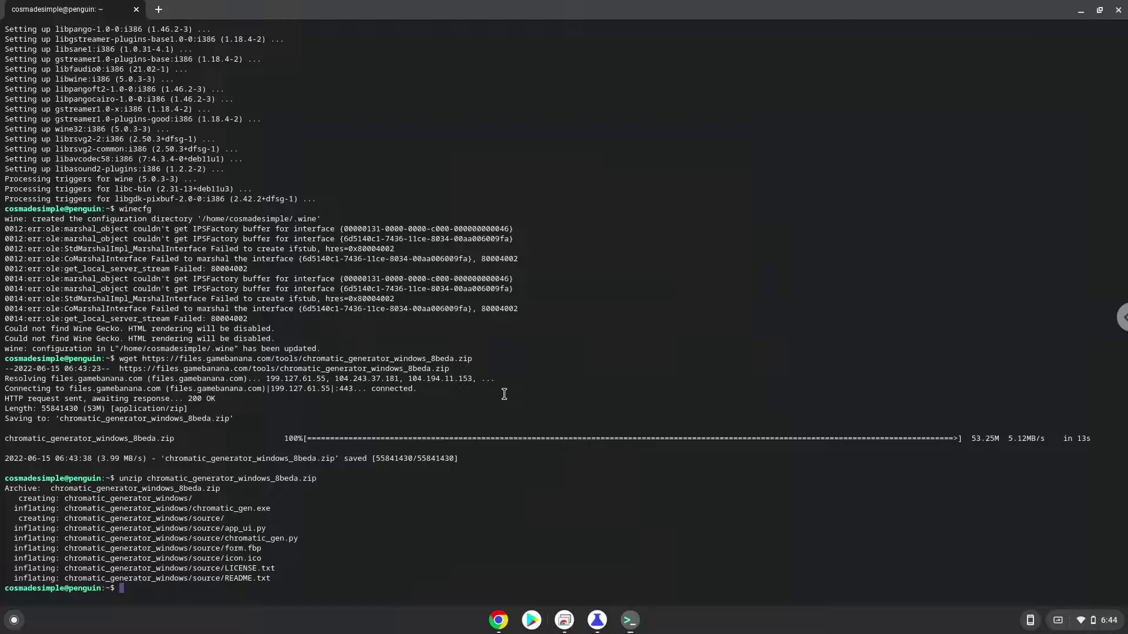
pyautogui.hotkey('ctrl', 'shift', 'v')
pyautogui.press('Return')
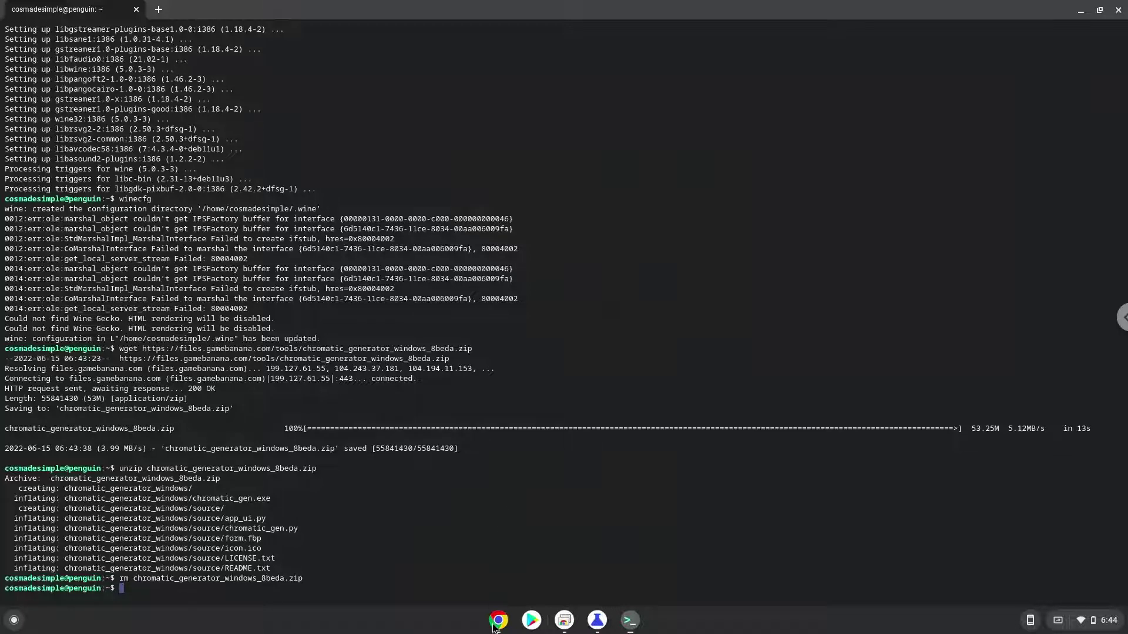
pyautogui.click(497, 620)
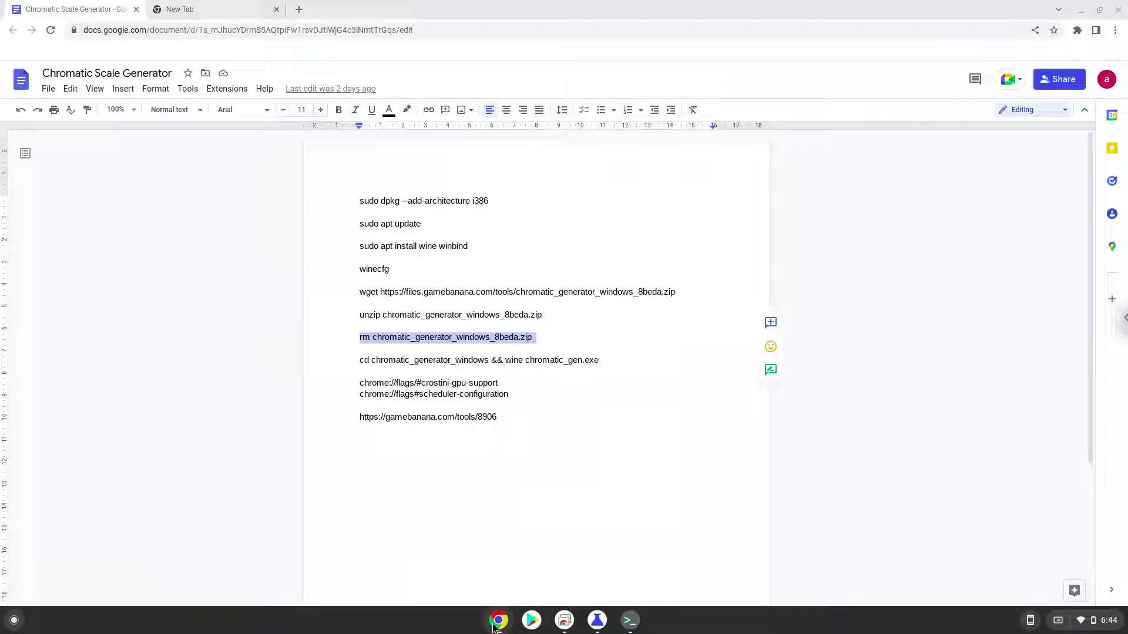
# Launch chromatic_gen.exe under wine using the notes' cd … && wine line
pyautogui.click(443, 358)
pyautogui.tripleClick(442, 359)
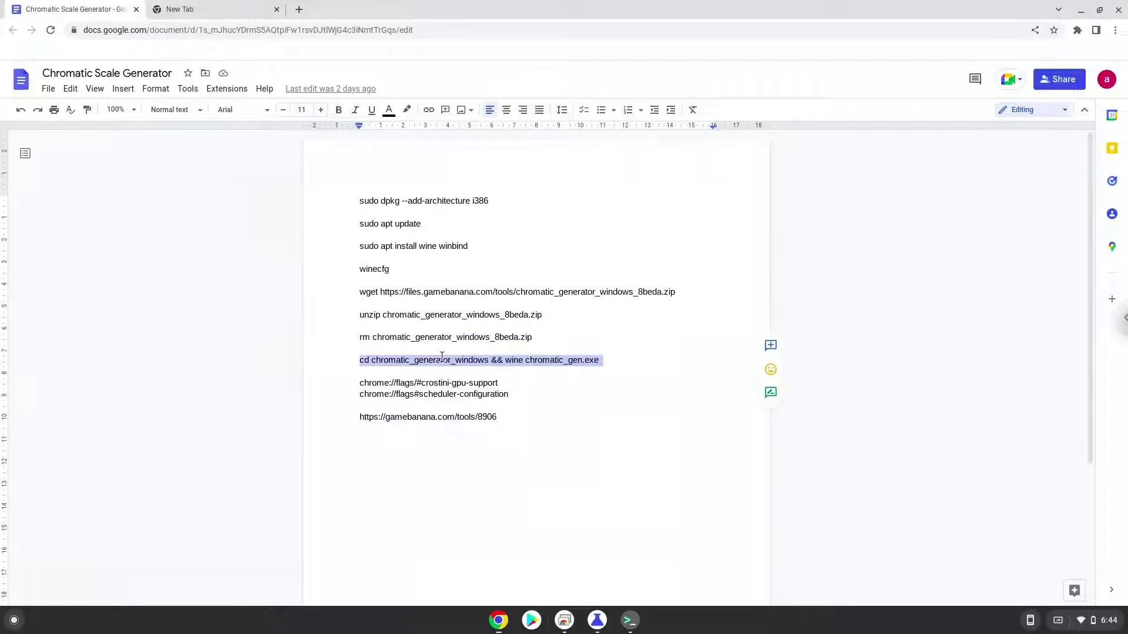
pyautogui.rightClick(441, 356)
pyautogui.click(477, 329)
pyautogui.click(628, 619)
pyautogui.hotkey('ctrl', 'shift', 'v')
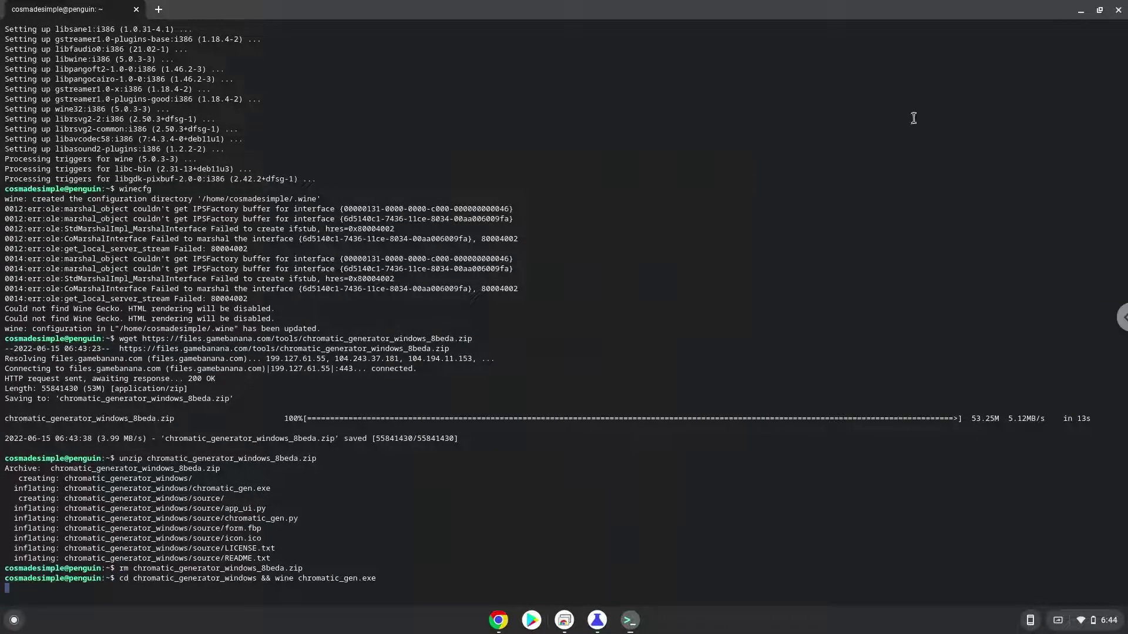
# Minimize the Terminal, Google Docs and Experiments flags windows to clear the desktop
pyautogui.click(1081, 10)
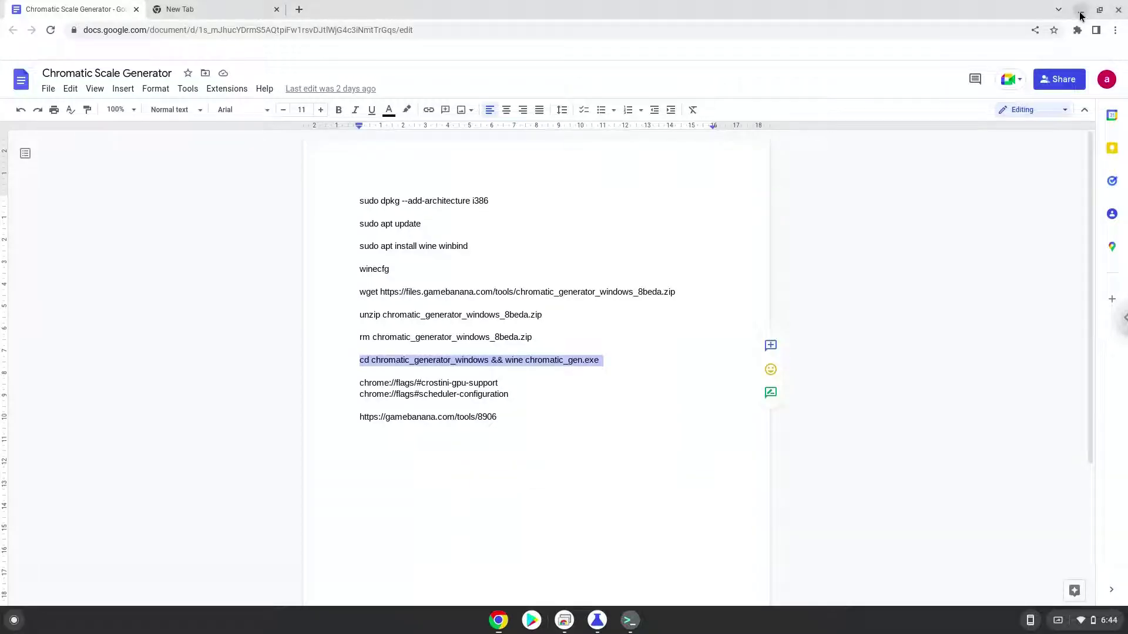
pyautogui.click(1081, 10)
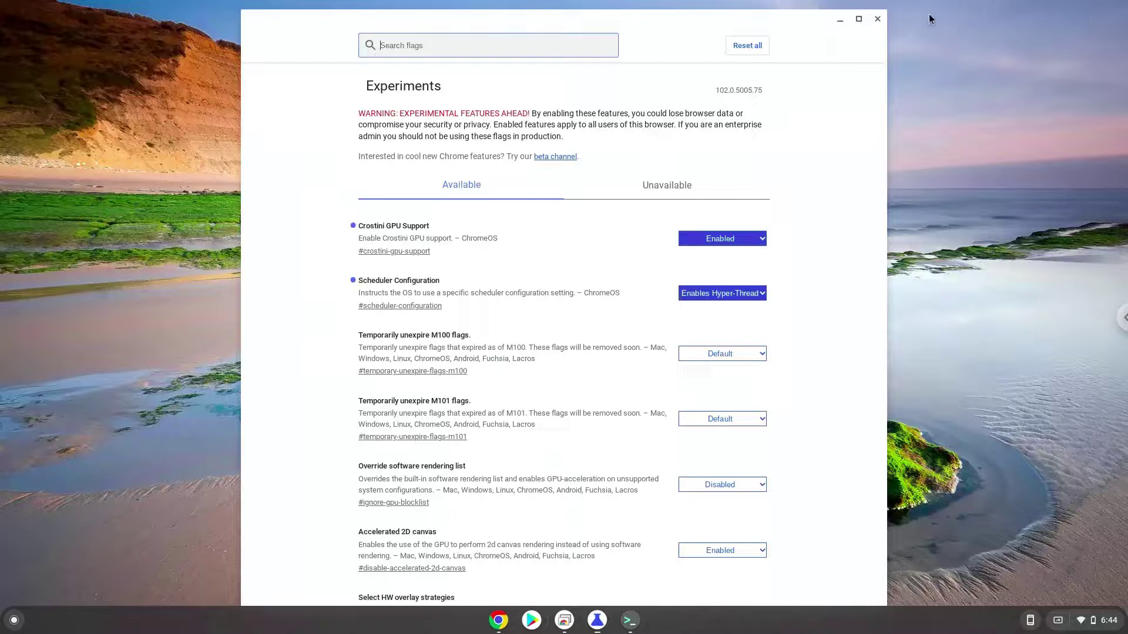
pyautogui.click(840, 19)
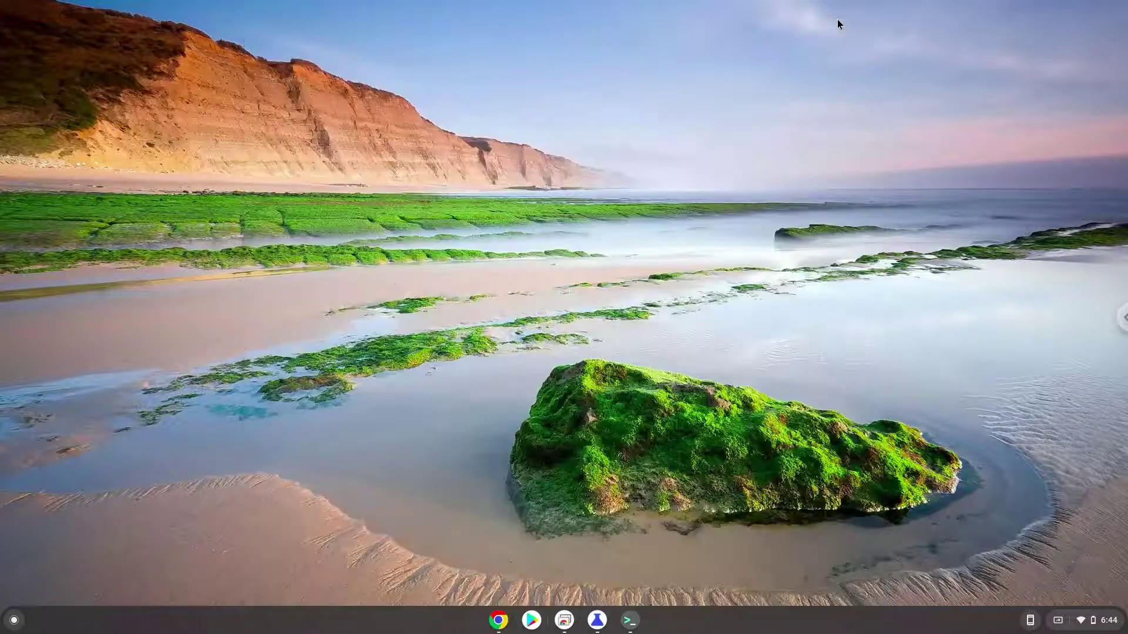